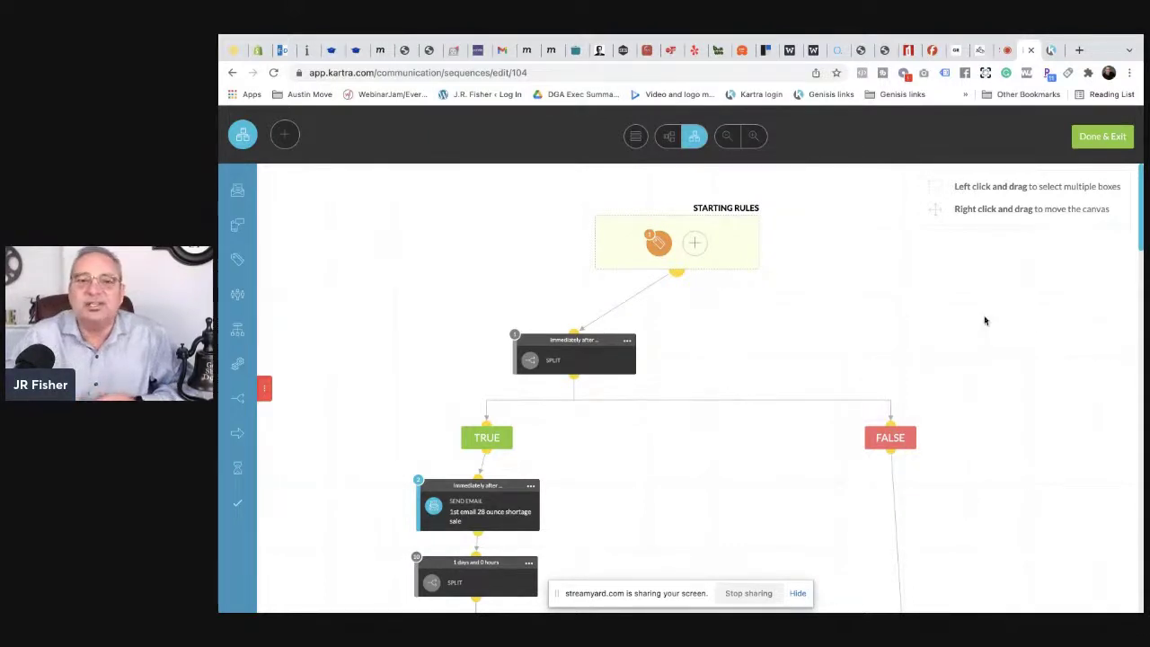
Step: Examine the sequence's starting rules for opt-in form, list, order, page visit and tag triggers, and leave them without saving
mouse_move(668, 254)
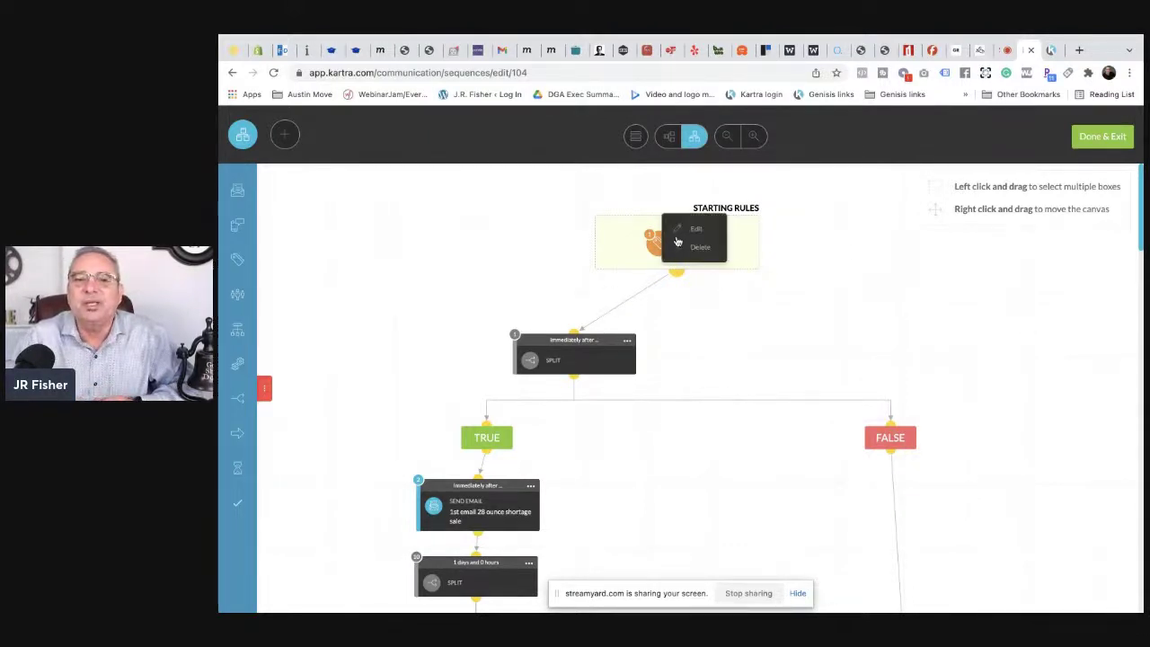
left_click(690, 235)
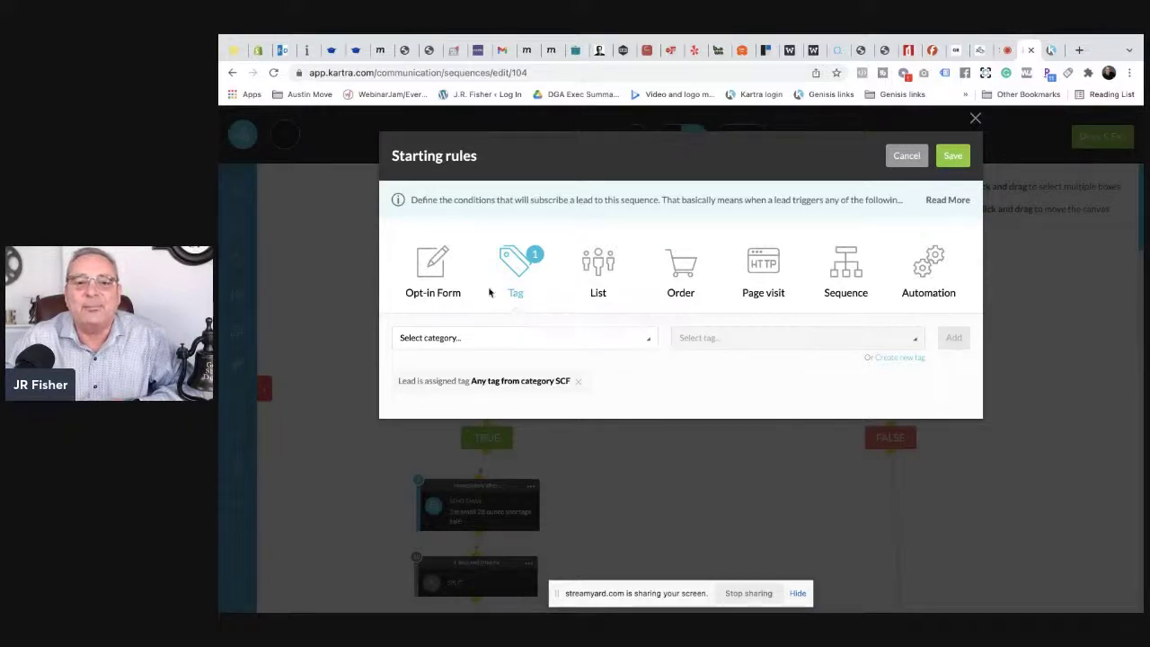
left_click(440, 282)
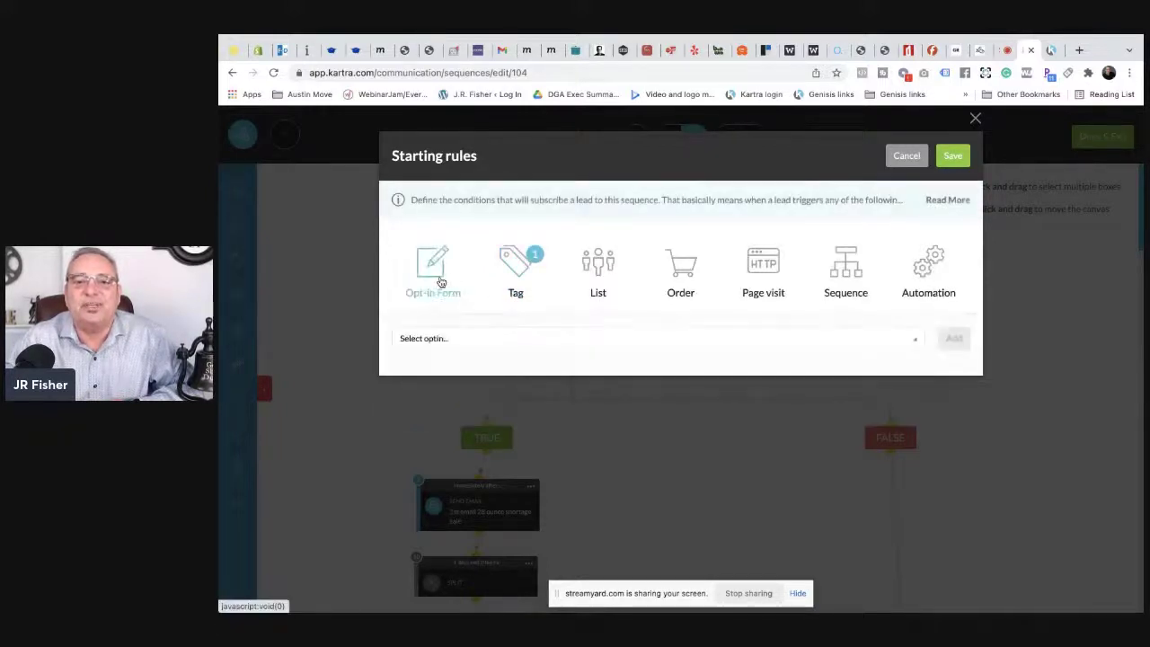
left_click(438, 338)
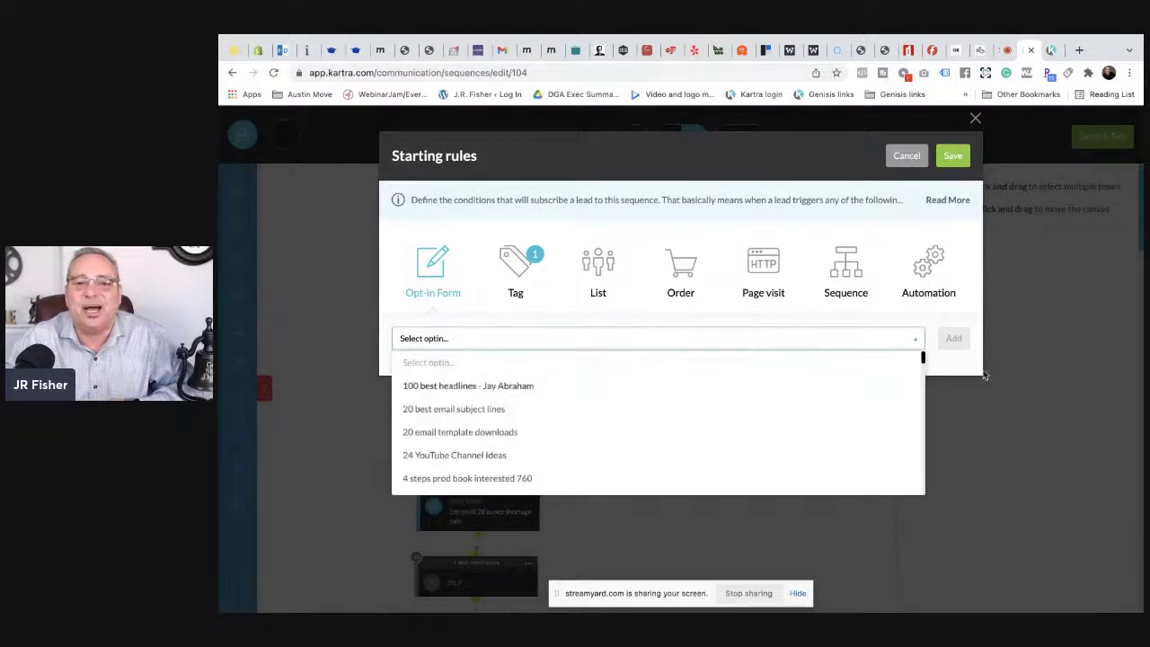
left_click(1016, 366)
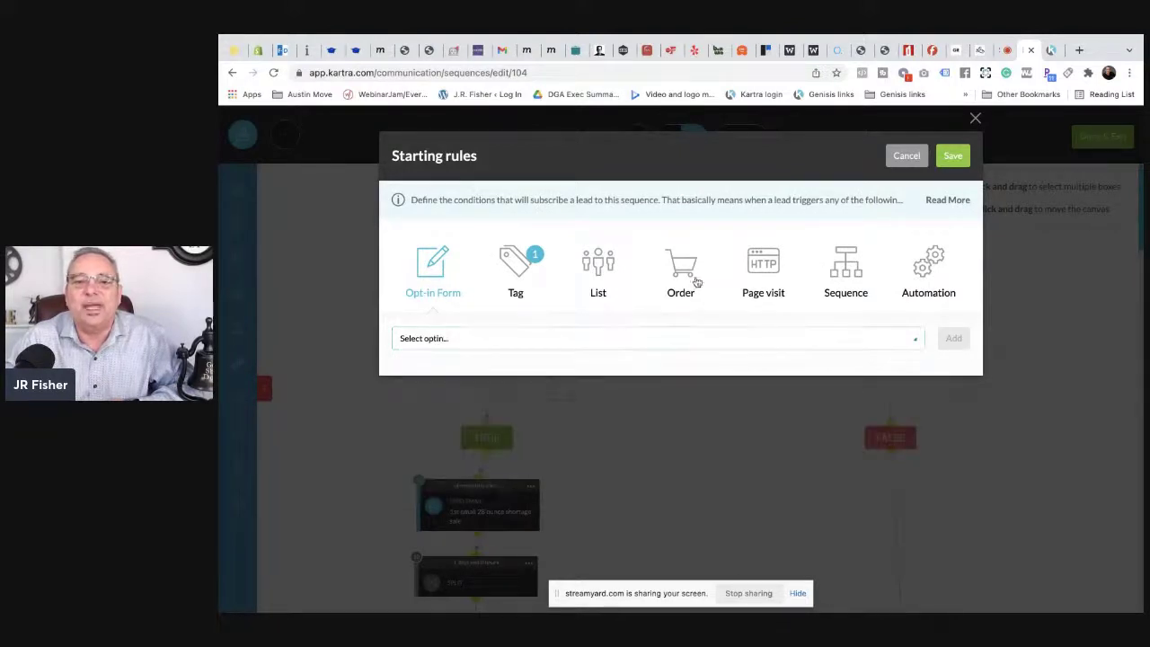
left_click(609, 269)
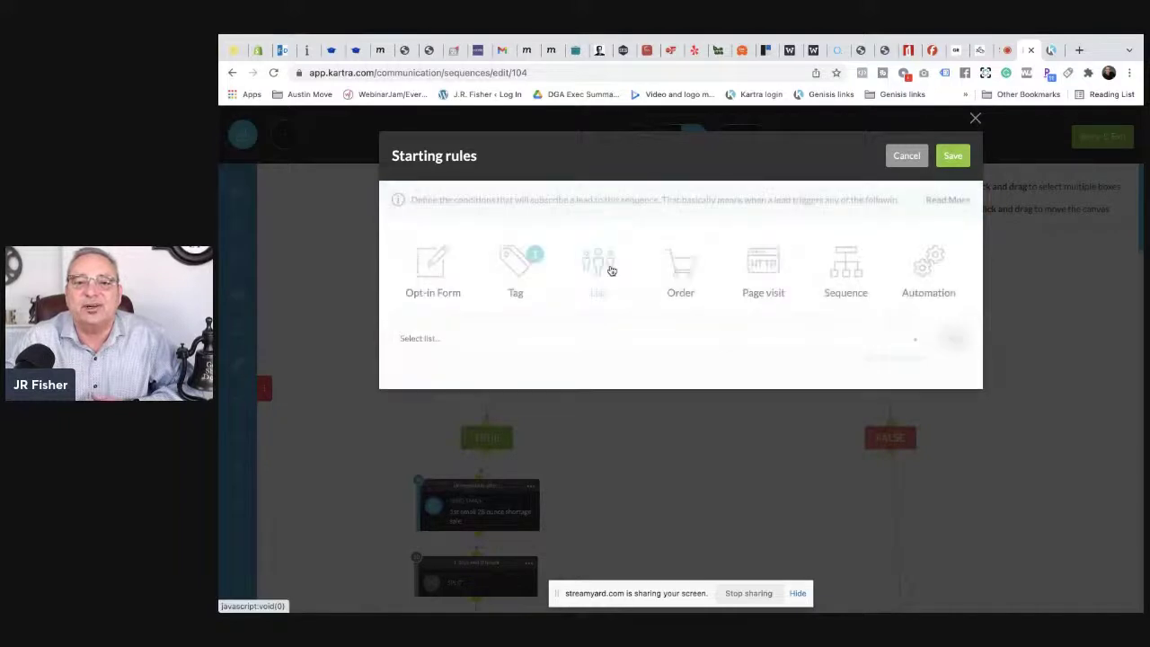
left_click(674, 271)
left_click(753, 274)
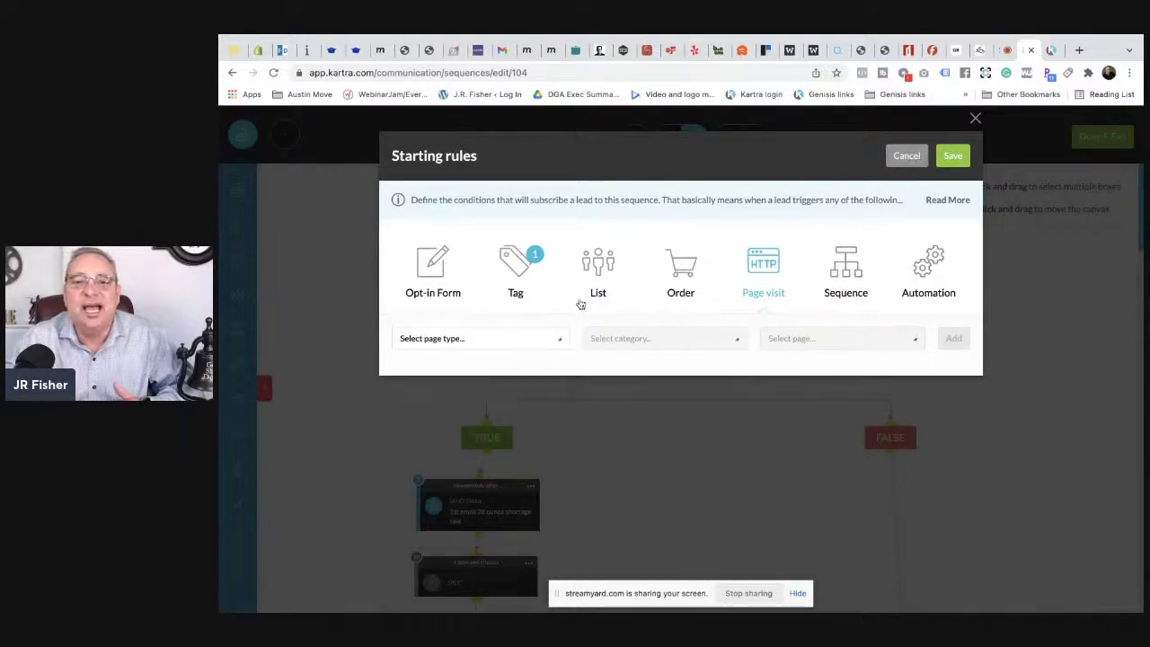
left_click(526, 276)
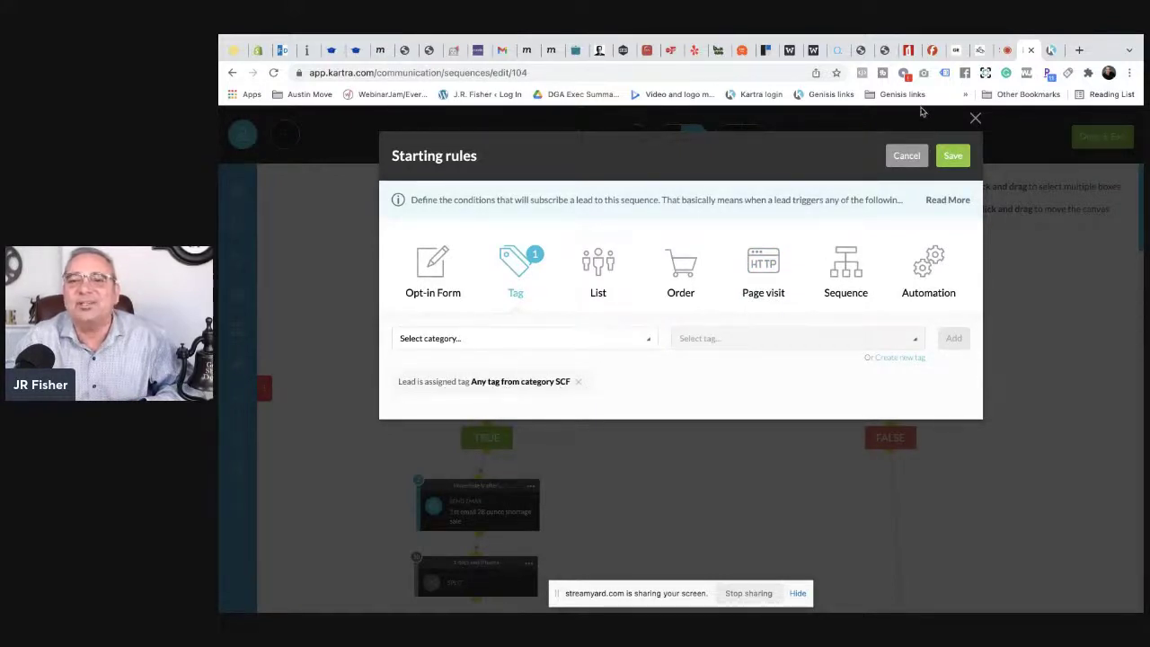
left_click(907, 156)
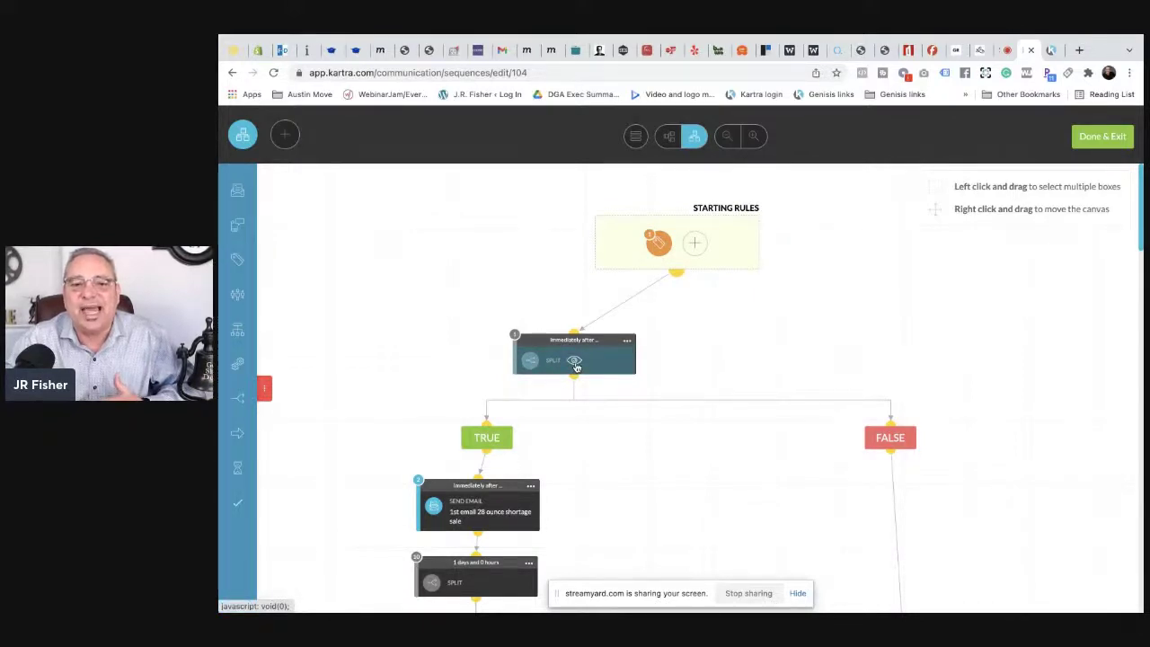
Step: Check the delay, day and time, and conditions of the split directly below the starting rules
left_click(589, 359)
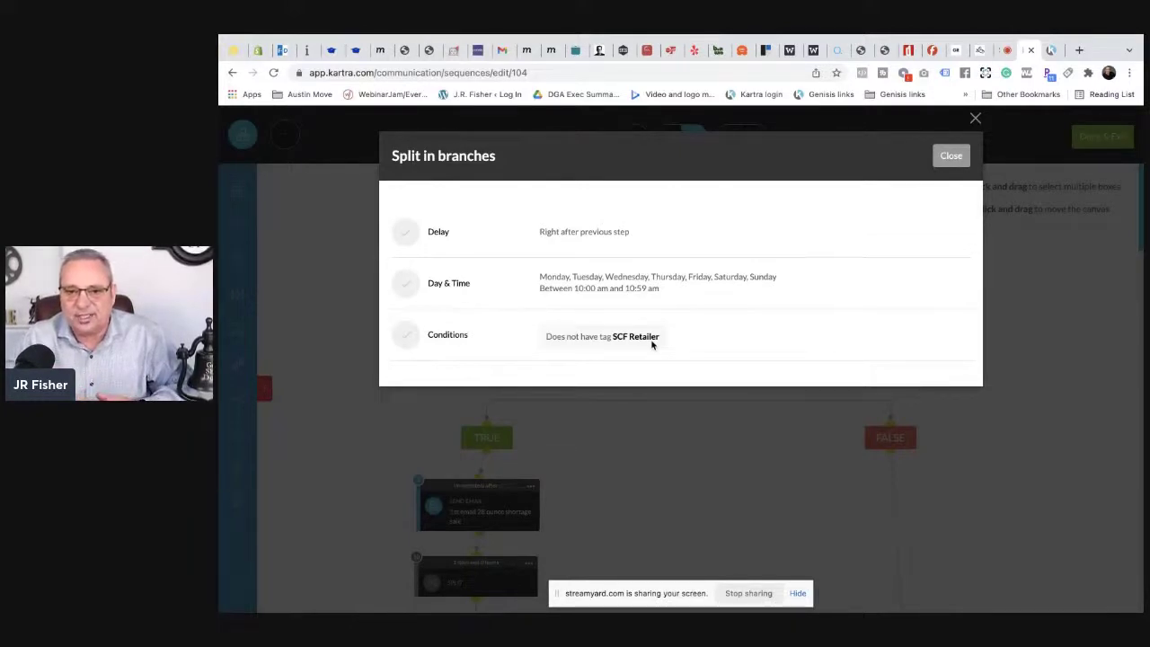
left_click(976, 120)
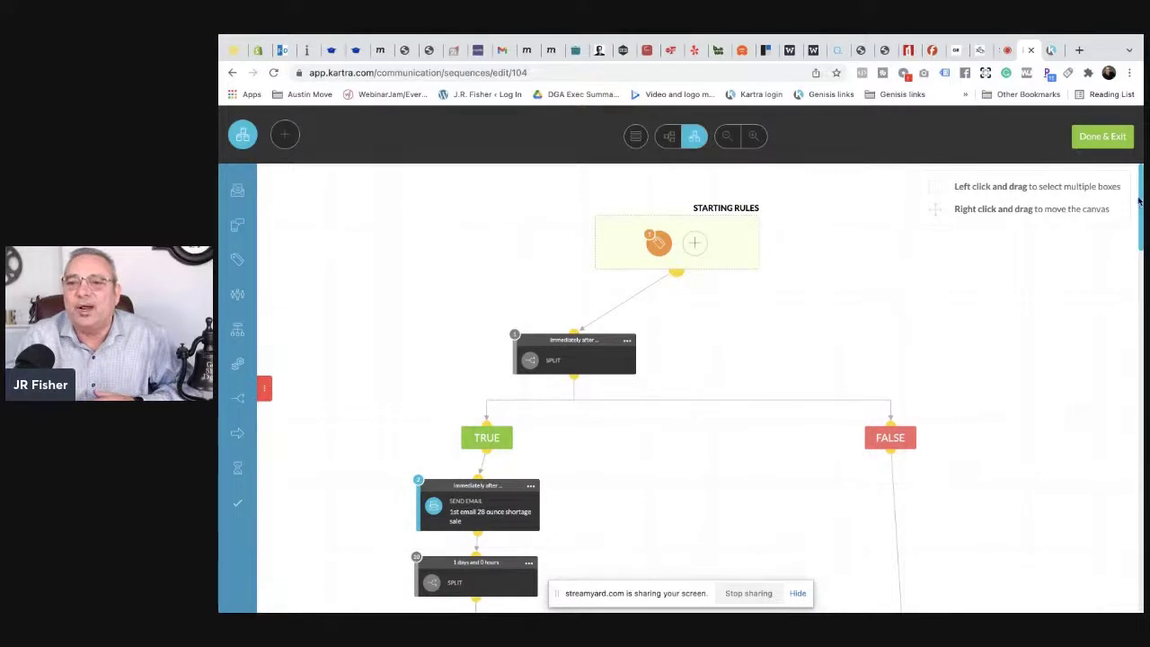
mouse_move(1142, 205)
left_mouse_down()
mouse_move(1118, 560)
mouse_move(1140, 211)
left_mouse_up()
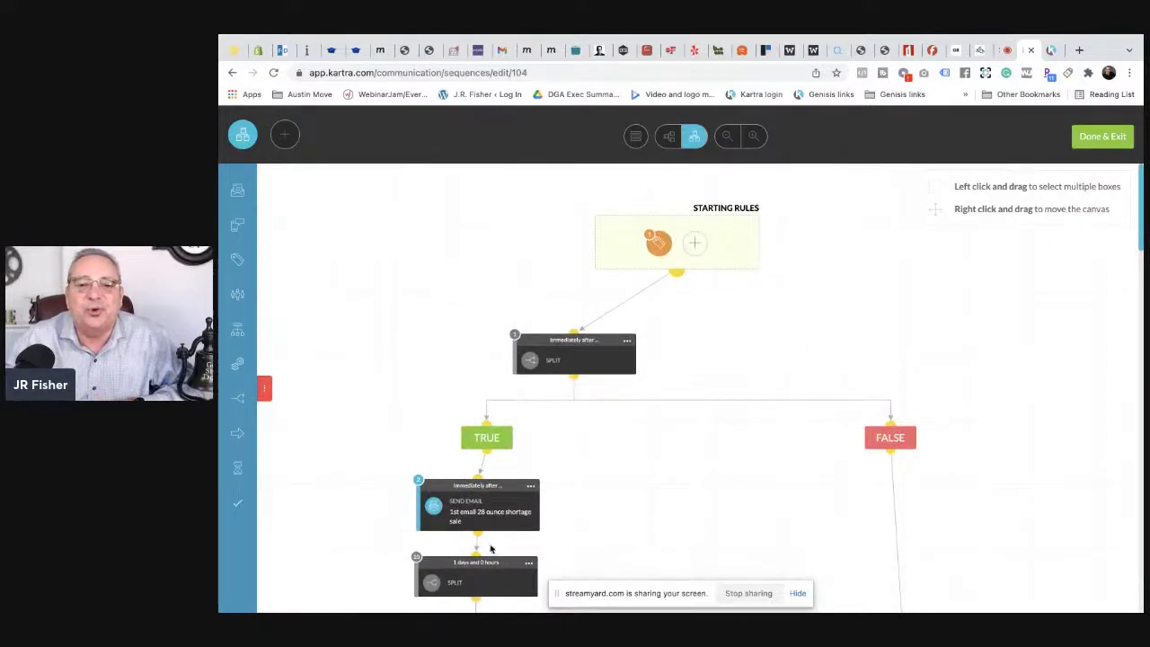
Step: Inspect the allowed days and times of the "1st email 28 ounce shortage sale" step, and exit without changing them
left_click(531, 486)
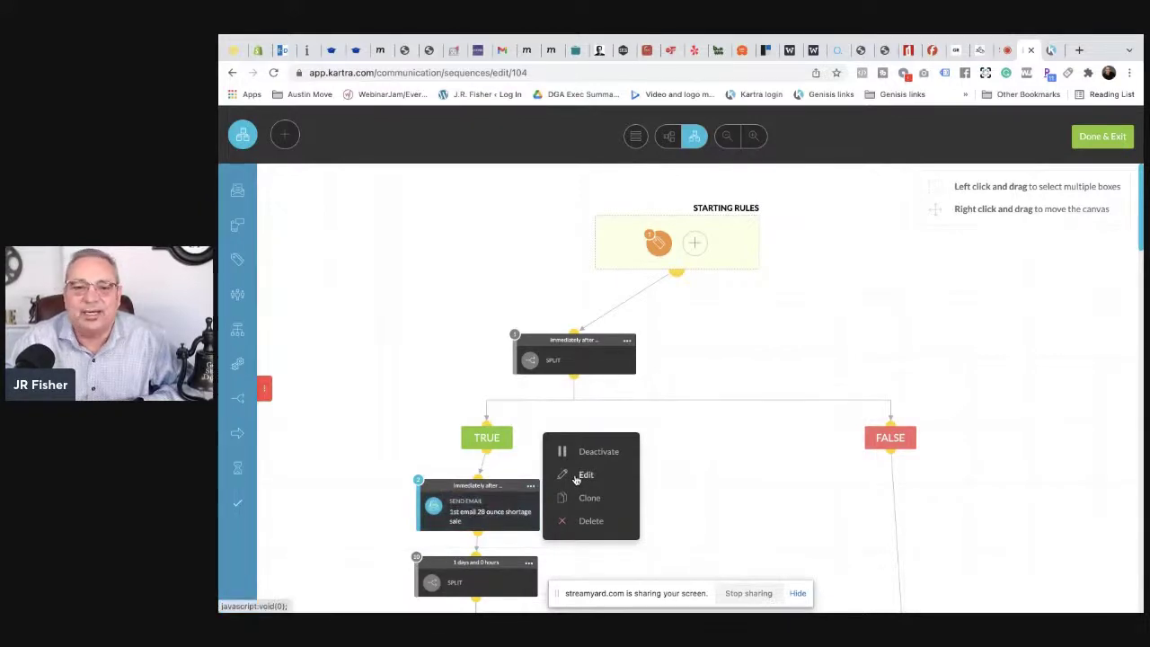
left_click(582, 476)
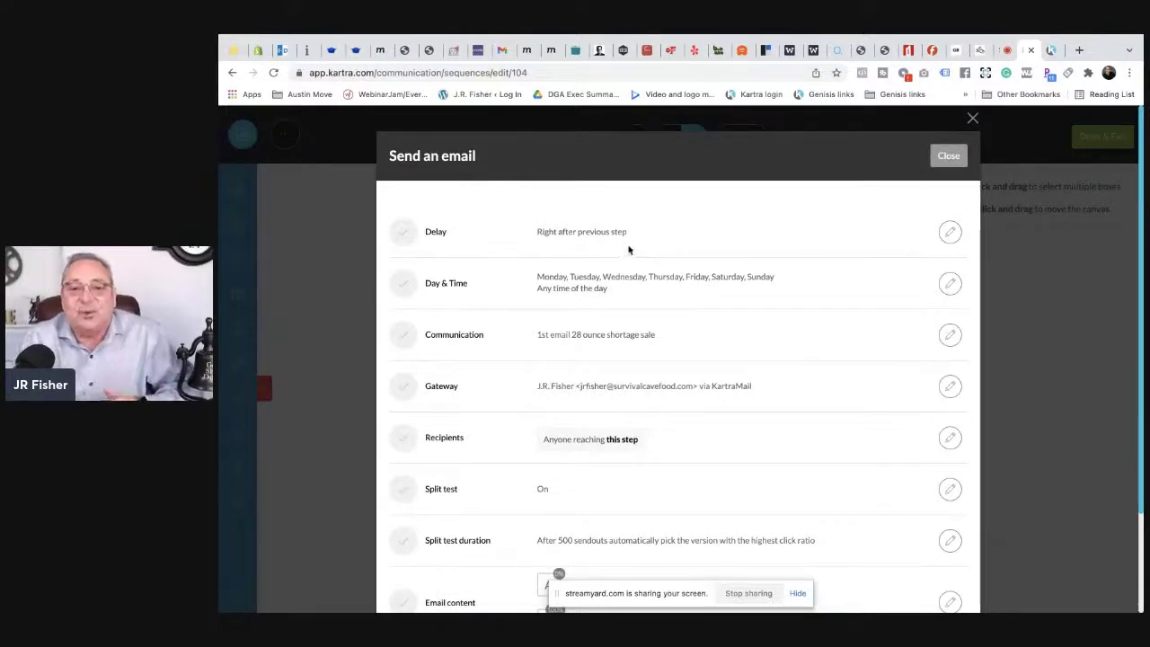
left_click(954, 284)
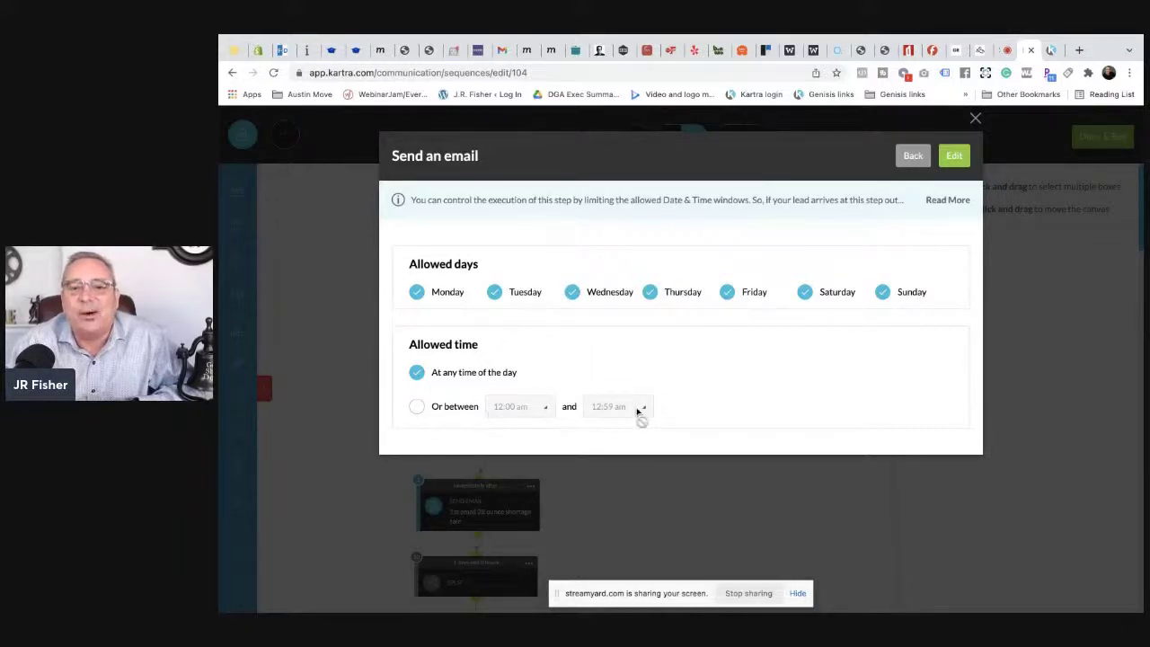
left_click(976, 120)
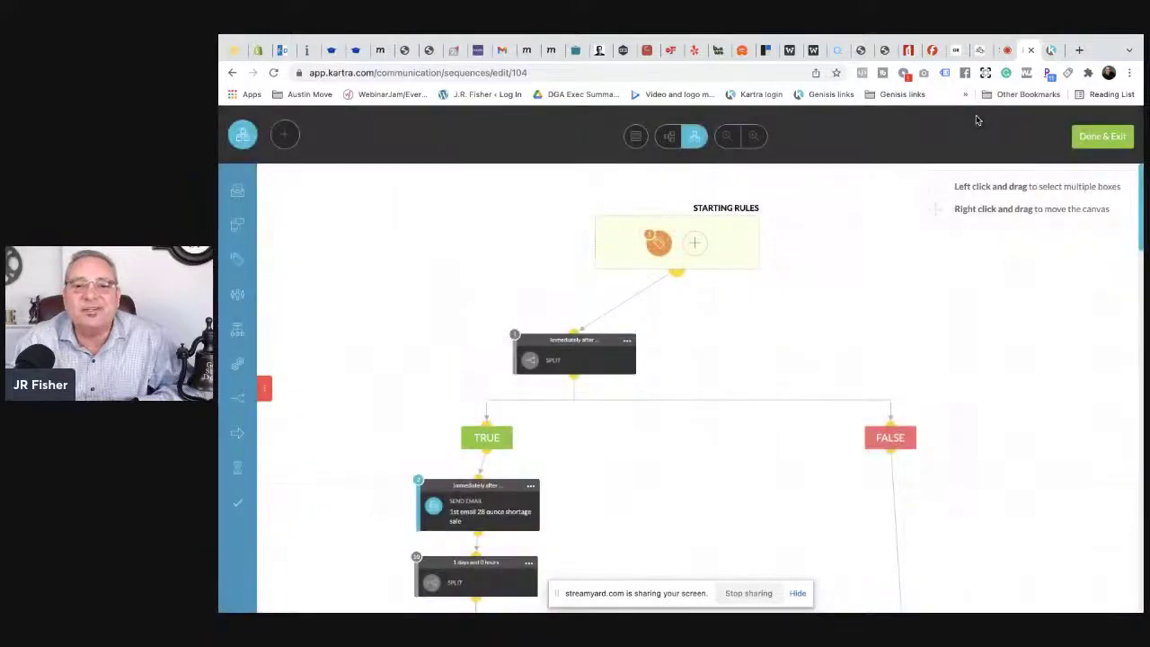
Step: Review all settings of the "1st email 28 ounce shortage sale" step, from delay down to split test, email content and automation
left_click(531, 486)
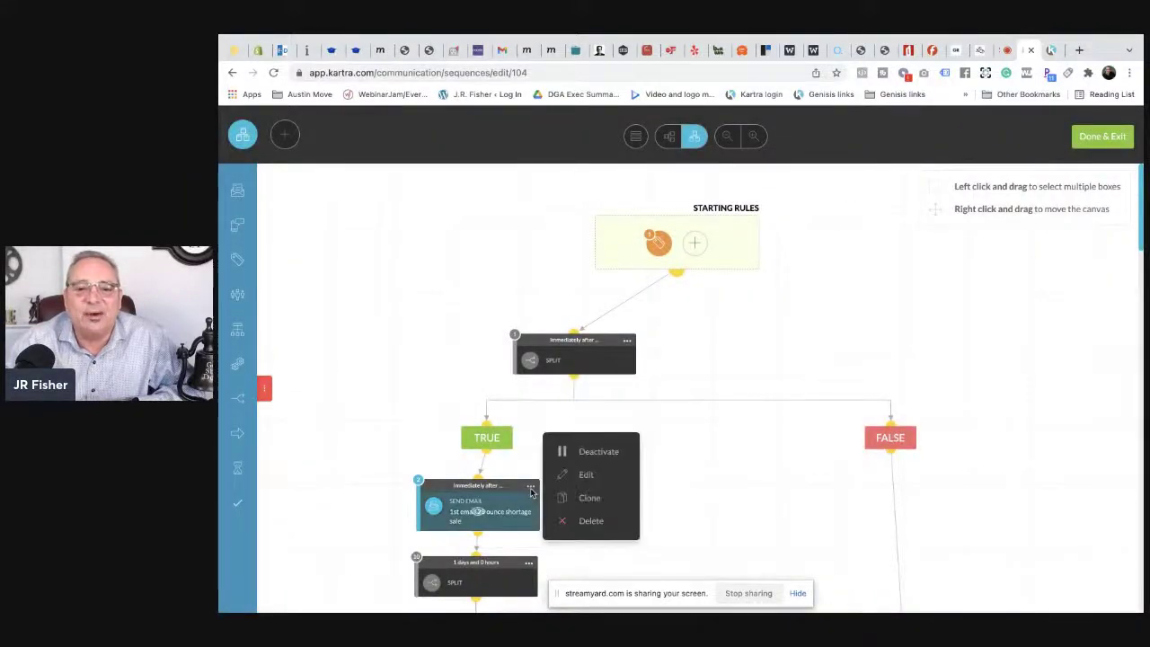
left_click(586, 477)
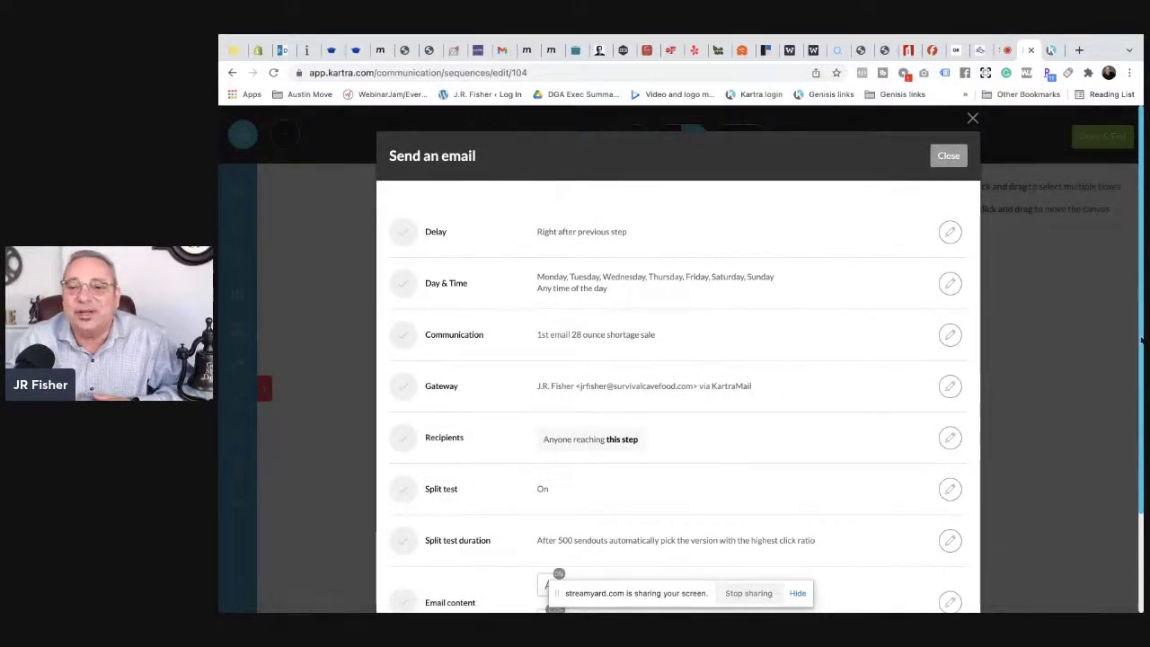
left_click_drag(1142, 340, 1138, 404)
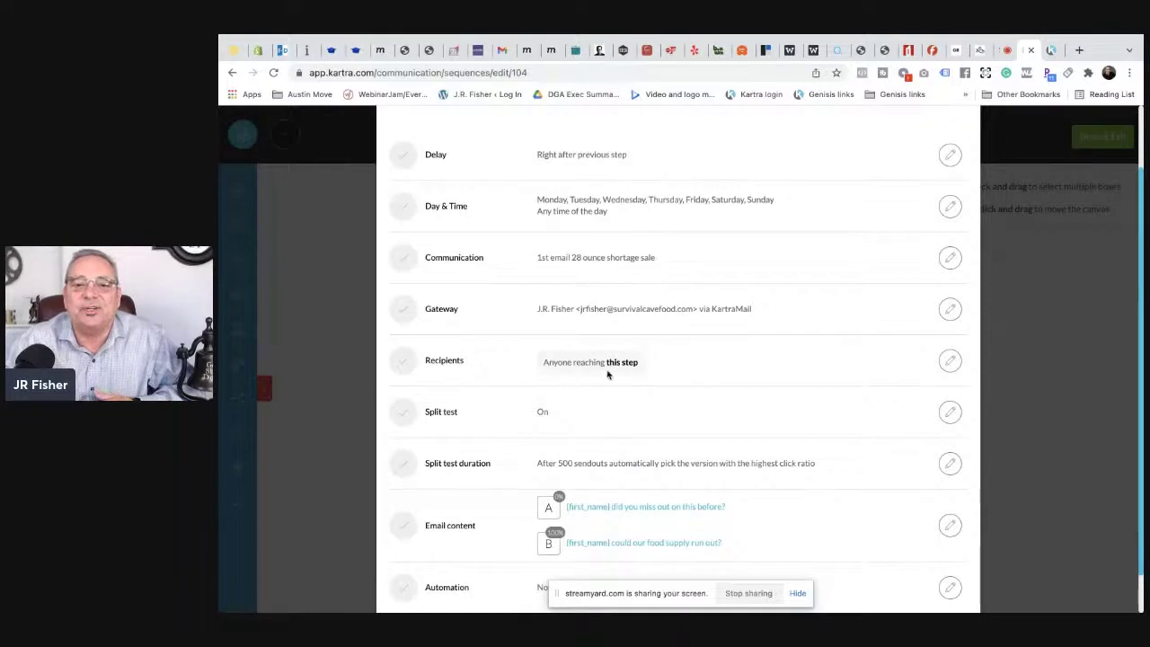
scroll(1143, 292, "down", 1)
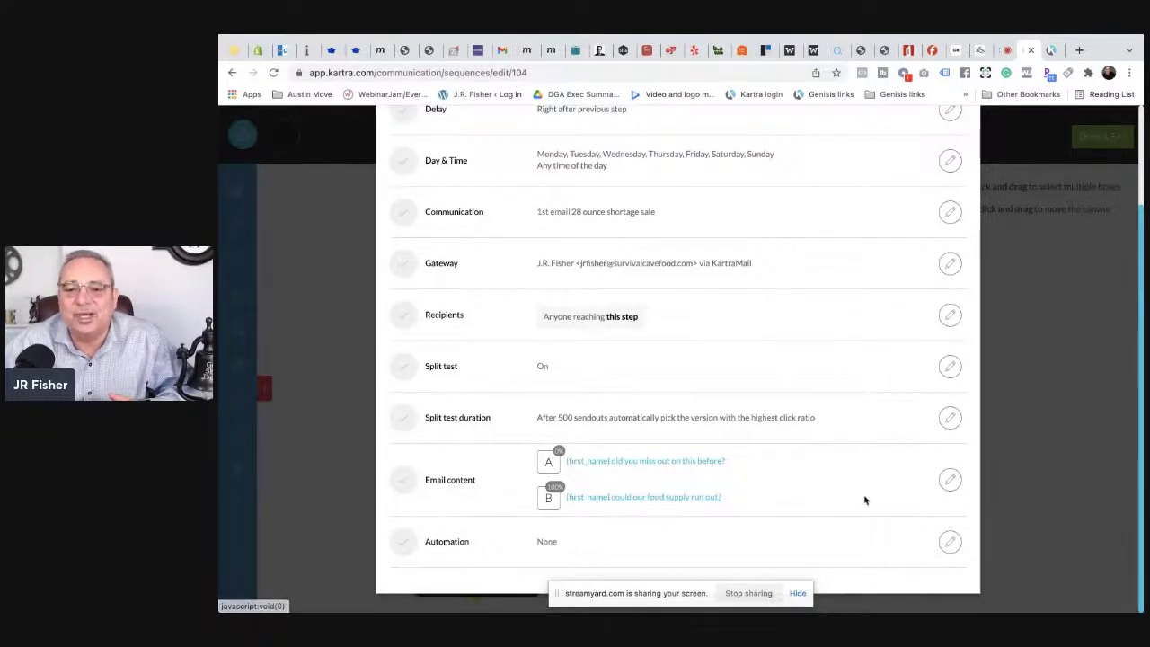
Step: Open the email content of the split test and read version B's message through to its P.S
left_click(951, 482)
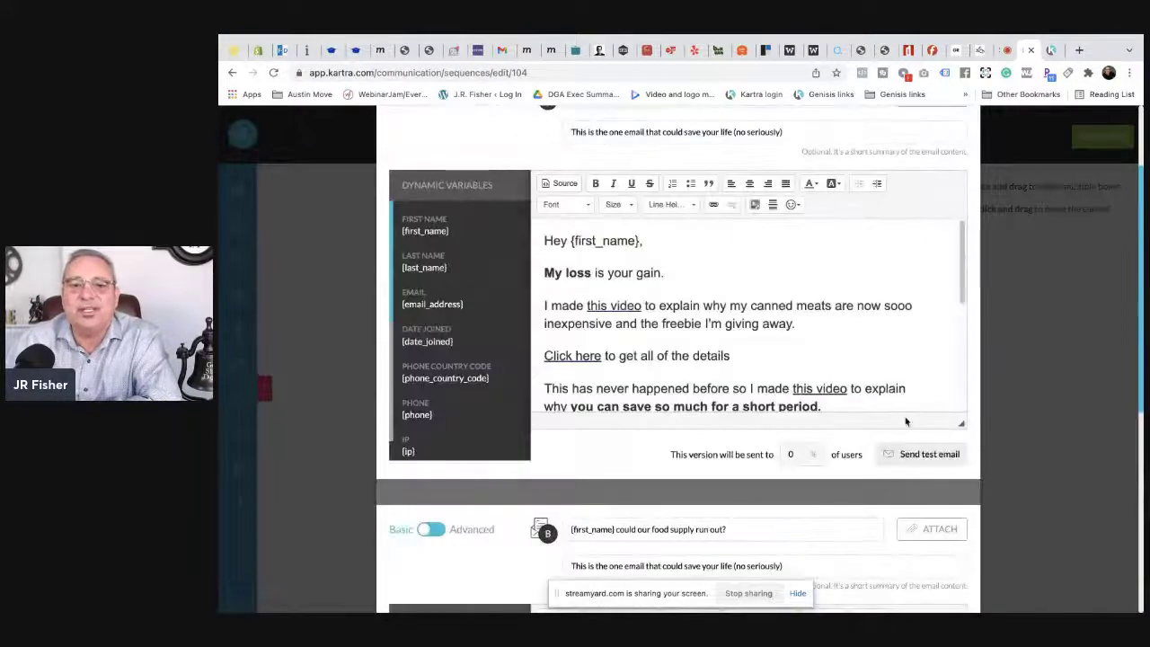
left_click_drag(1140, 312, 1128, 490)
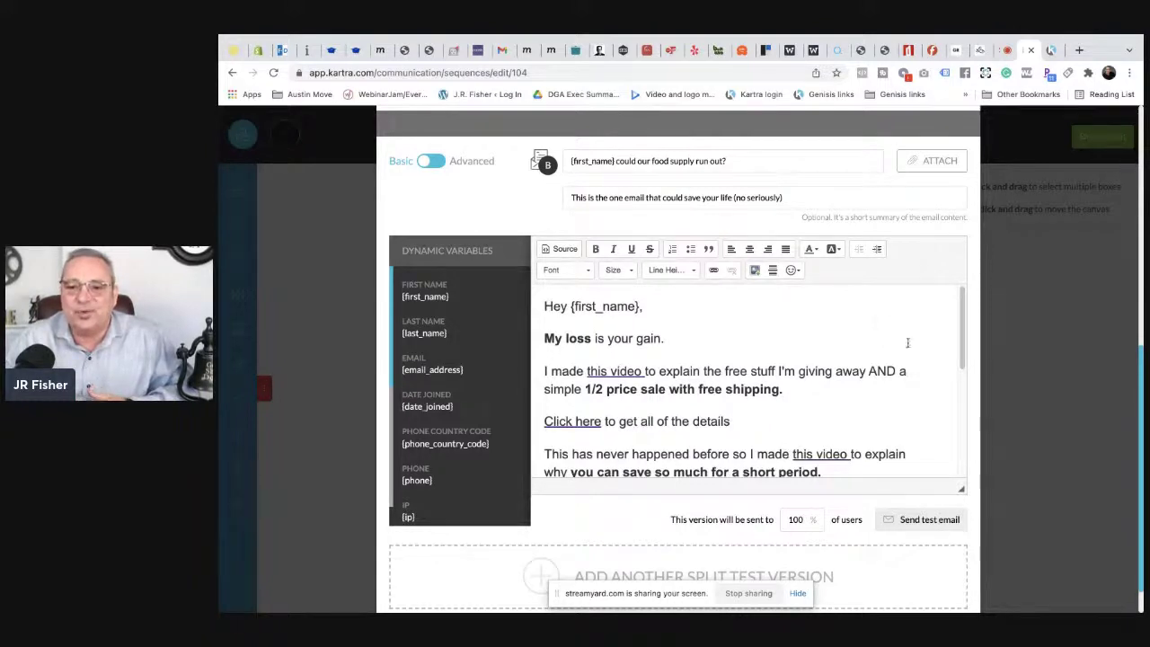
left_click_drag(966, 331, 962, 393)
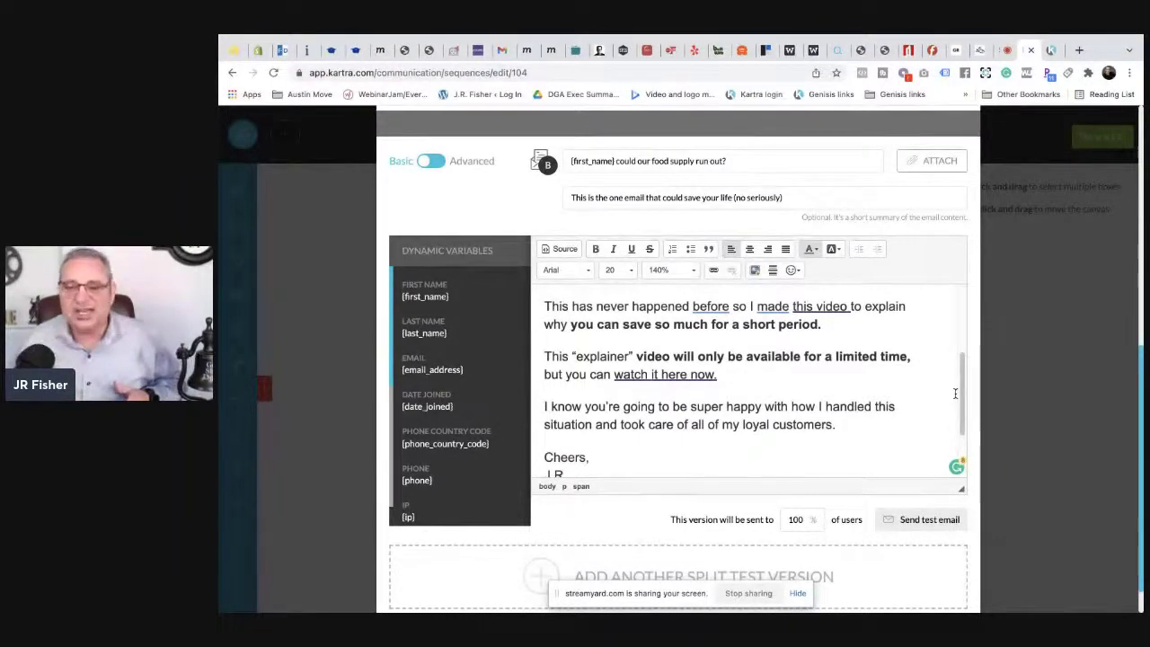
scroll(899, 360, "up", 1)
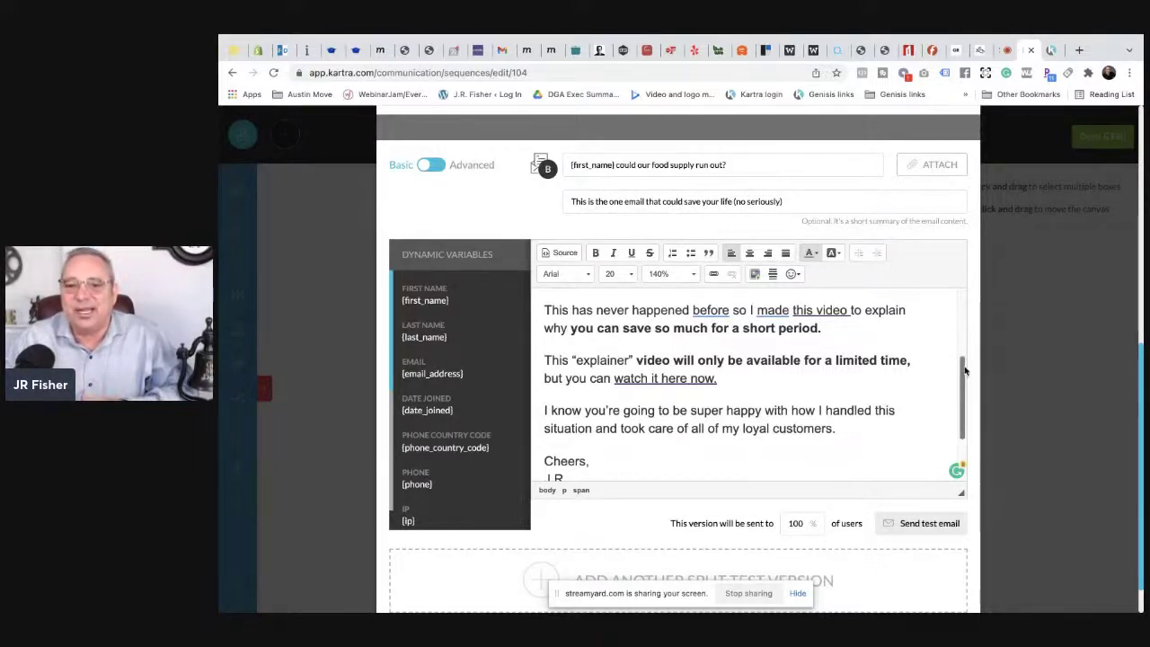
scroll(799, 395, "down", 1)
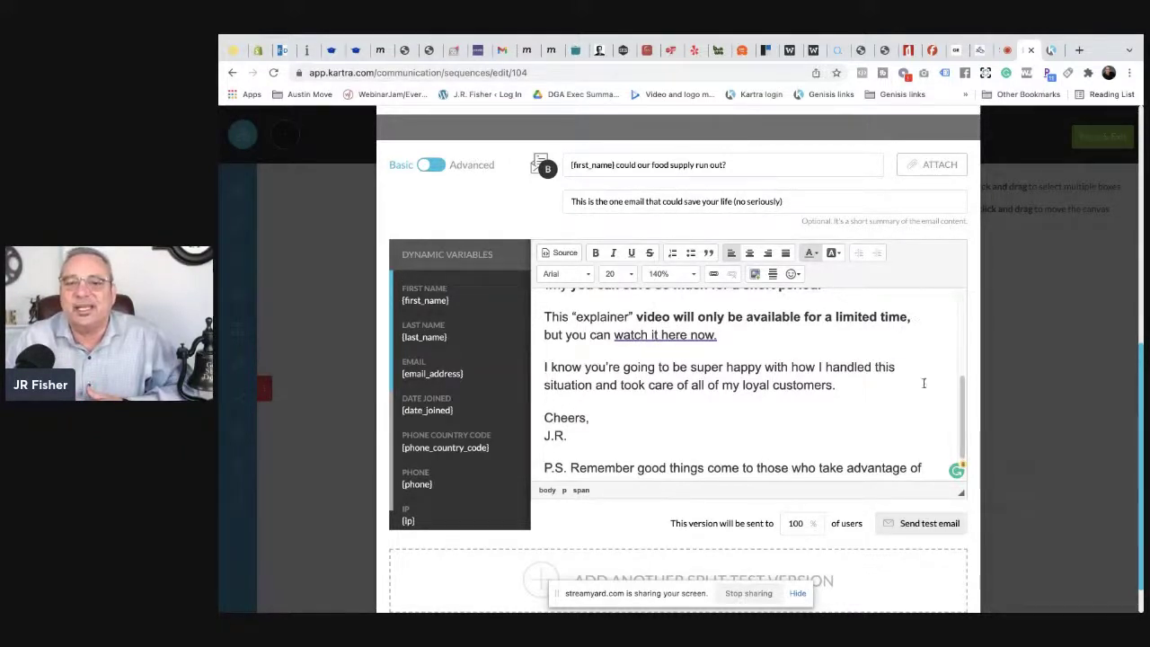
left_click_drag(963, 396, 962, 360)
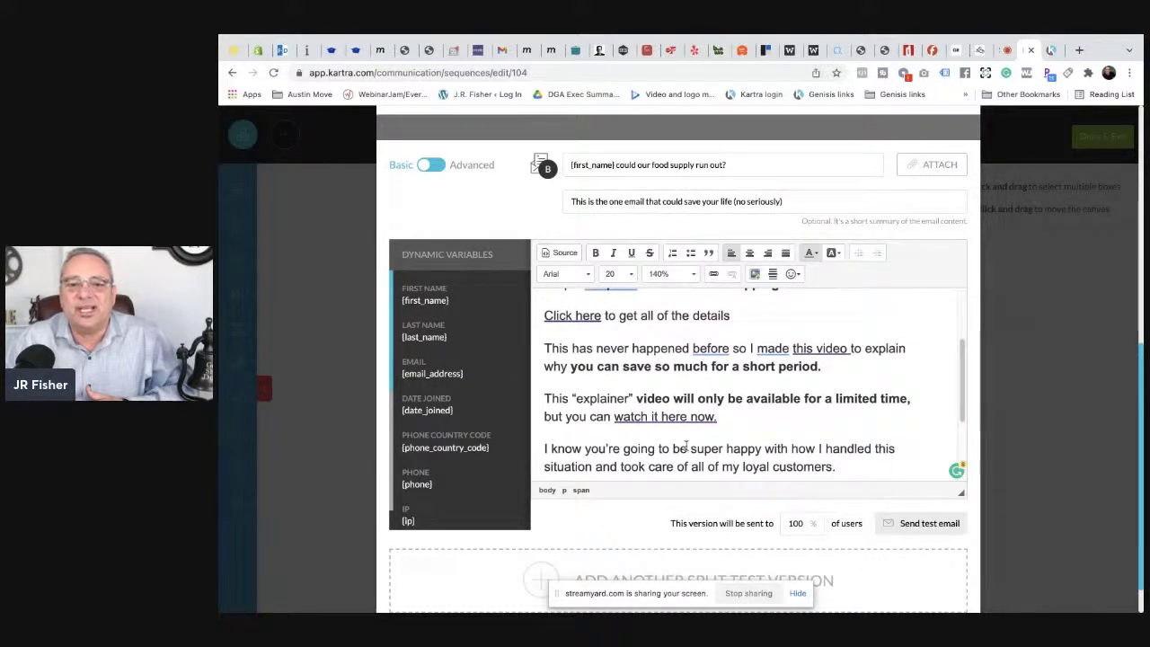
left_click_drag(961, 360, 962, 403)
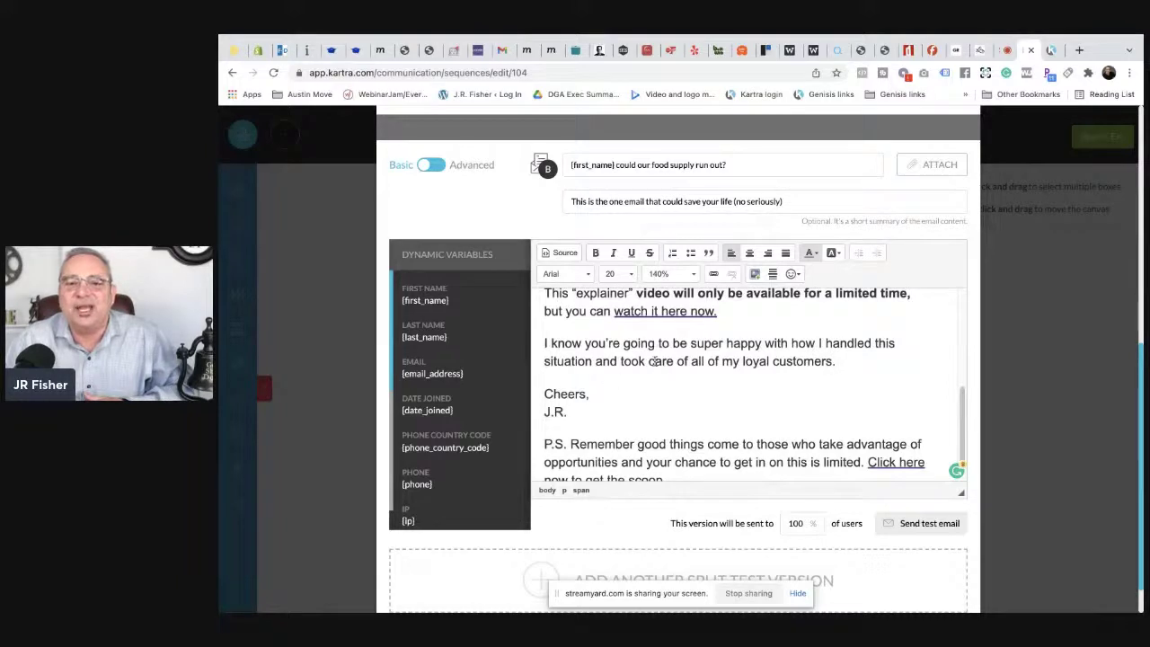
left_click_drag(962, 409, 963, 432)
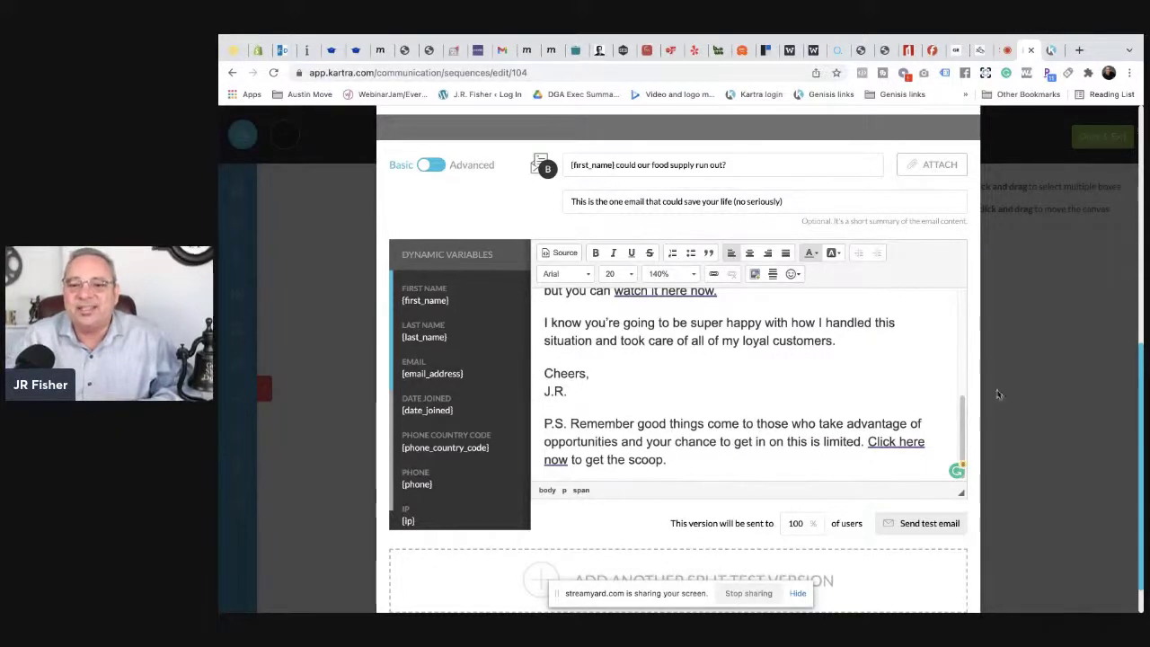
left_click_drag(963, 434, 956, 373)
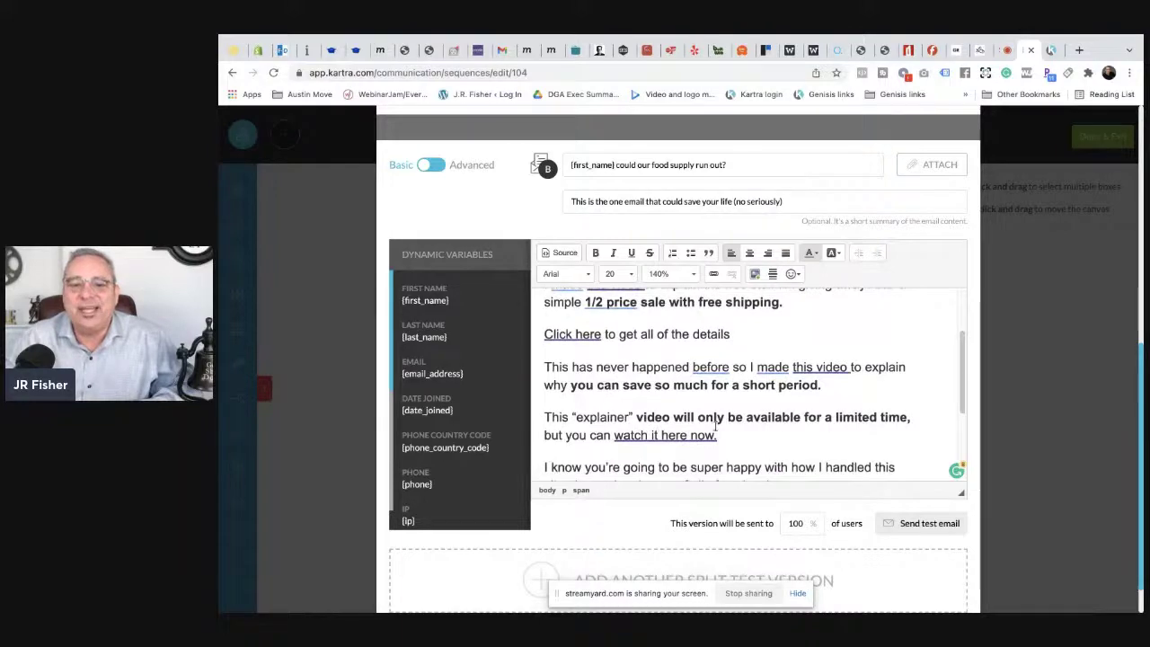
Step: Inspect the "watch it here now." link in version B and view the headline and video of its half-price sale page
double_click(671, 437)
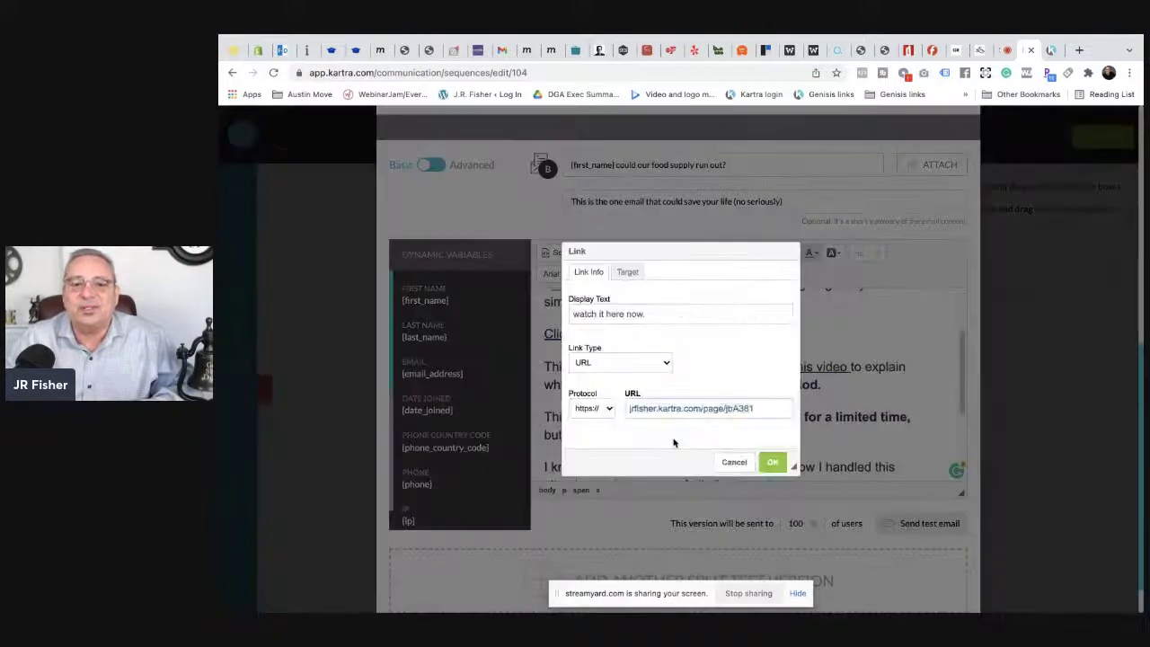
left_click(1052, 51)
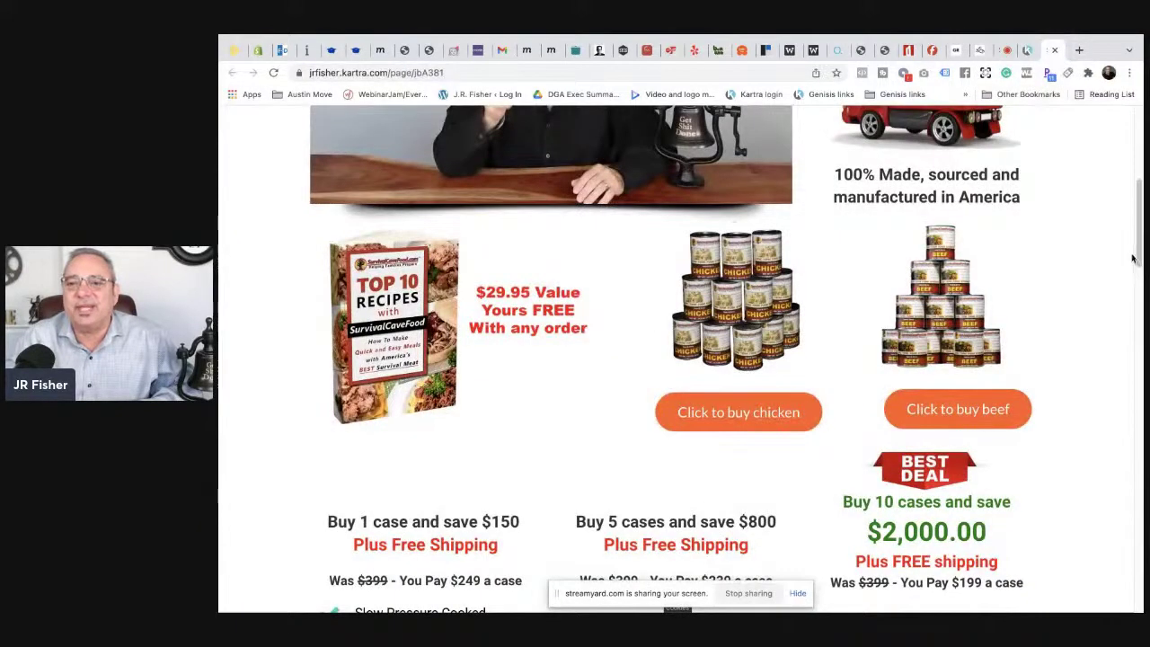
scroll(1140, 252, "up", 2)
left_click_drag(1139, 239, 1138, 179)
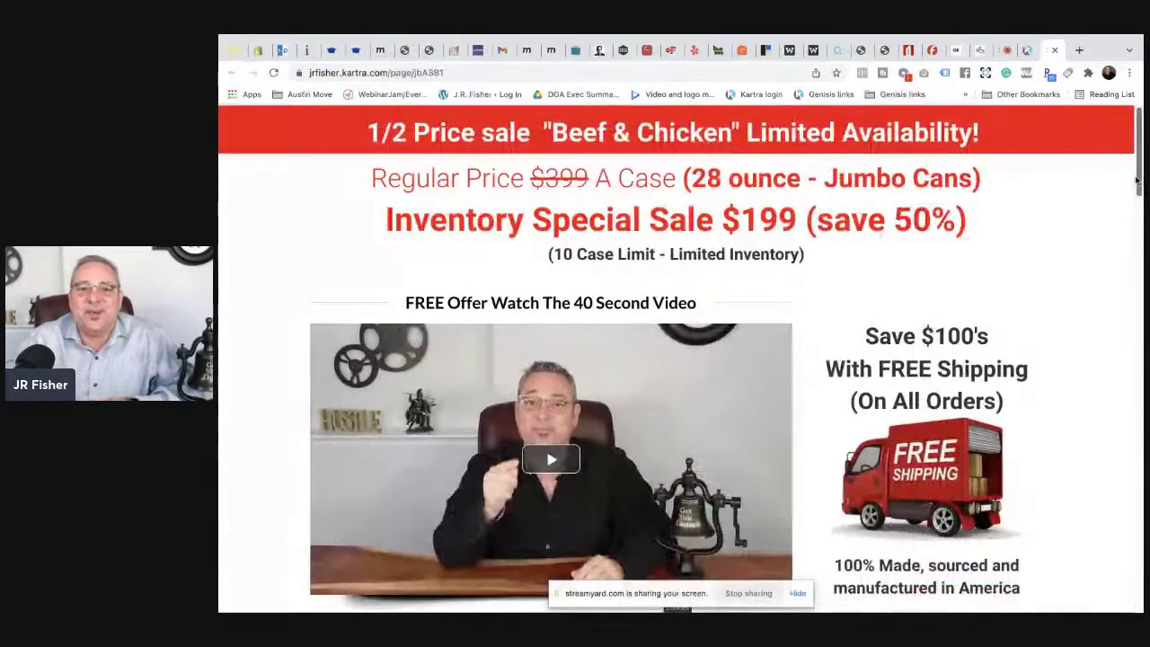
scroll(809, 117, "down", 1)
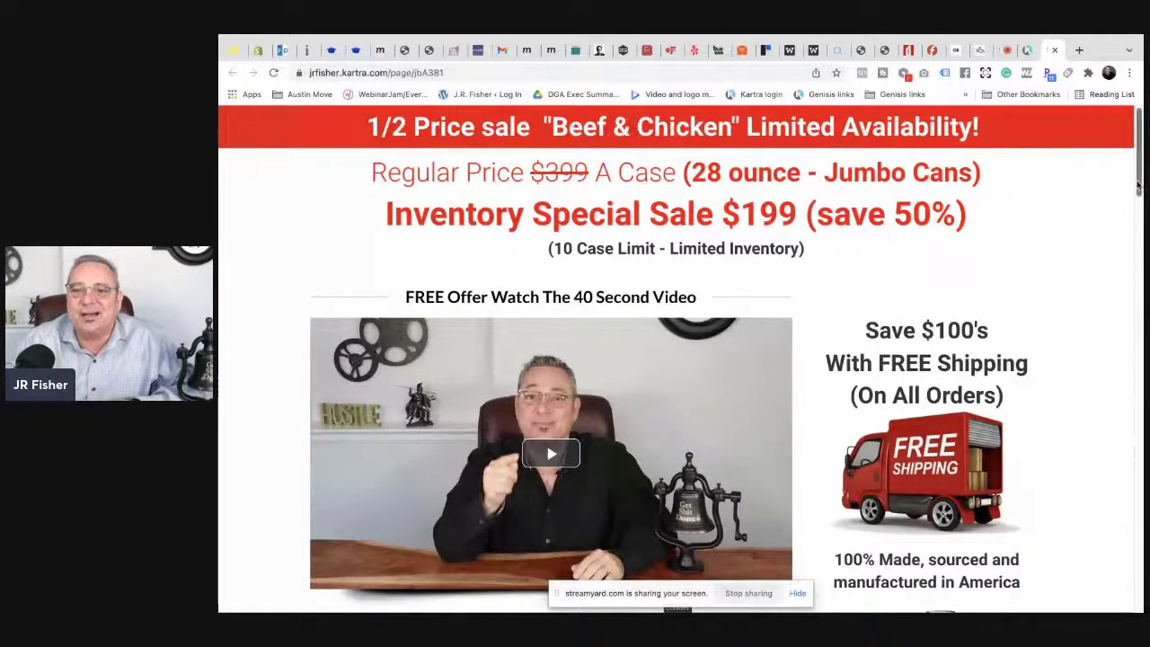
scroll(1107, 187, "up", 1)
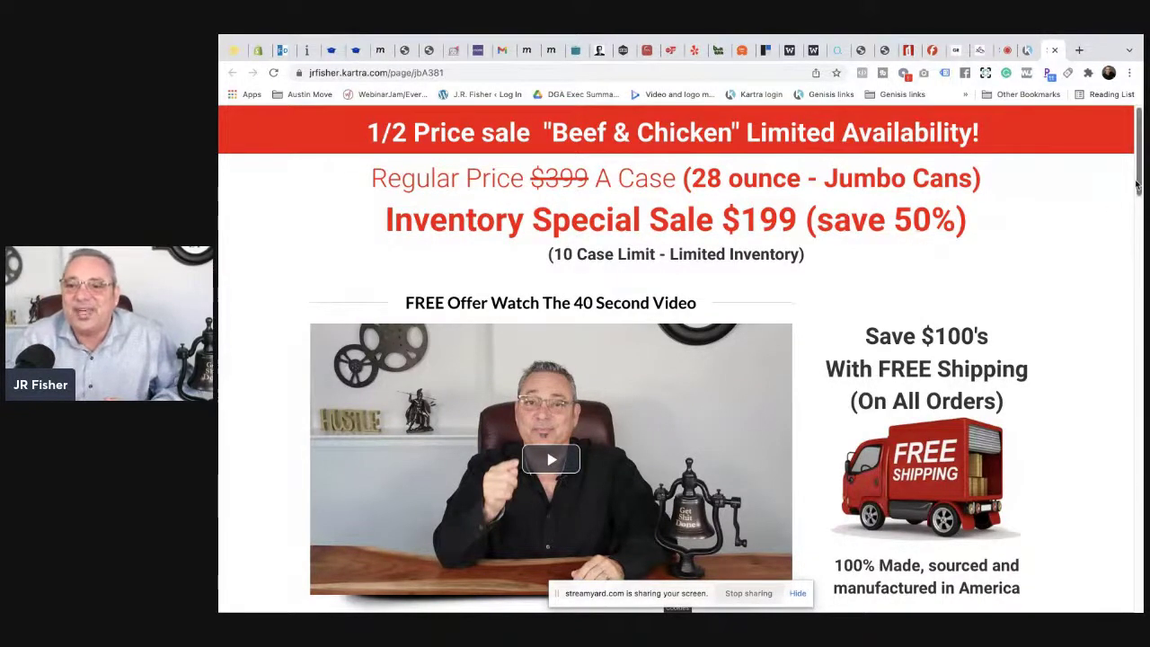
scroll(1138, 184, "down", 1)
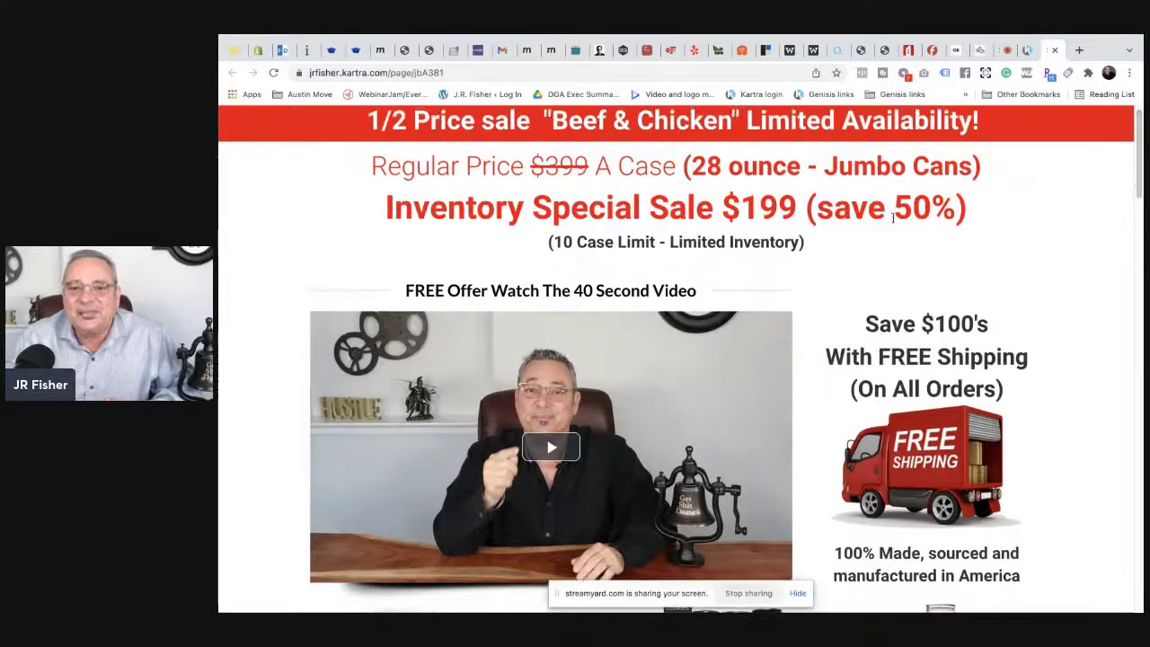
Step: Examine the sale page's video, free recipe book offer and the chicken and beef purchase options
left_click_drag(1136, 180, 1140, 211)
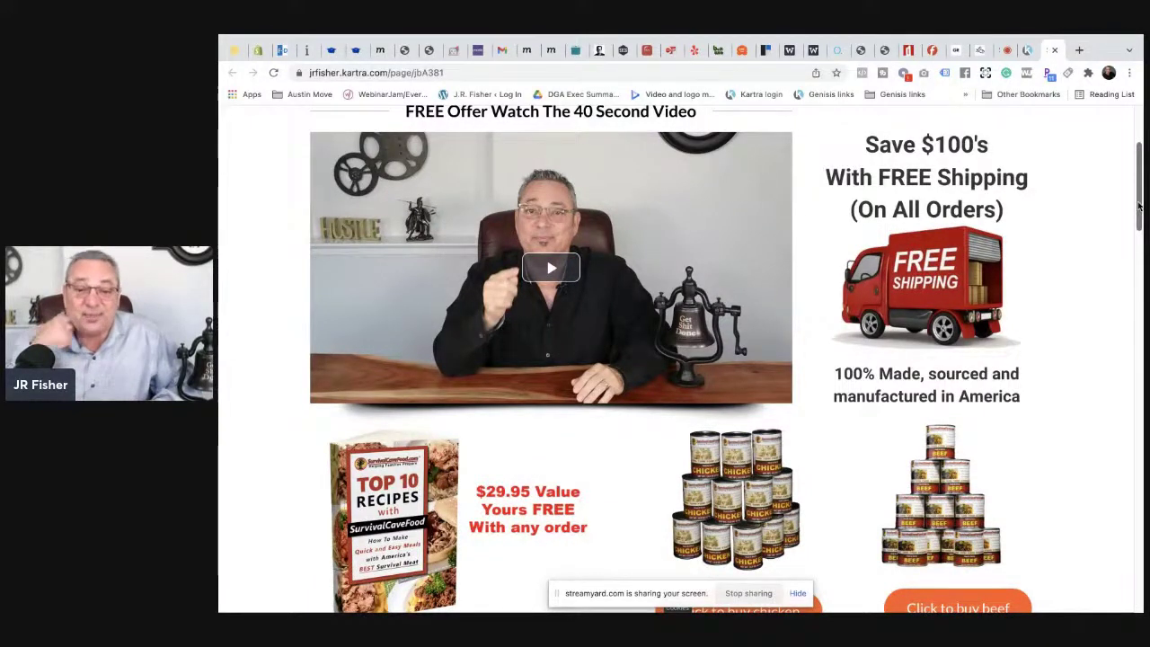
scroll(1141, 204, "down", 1)
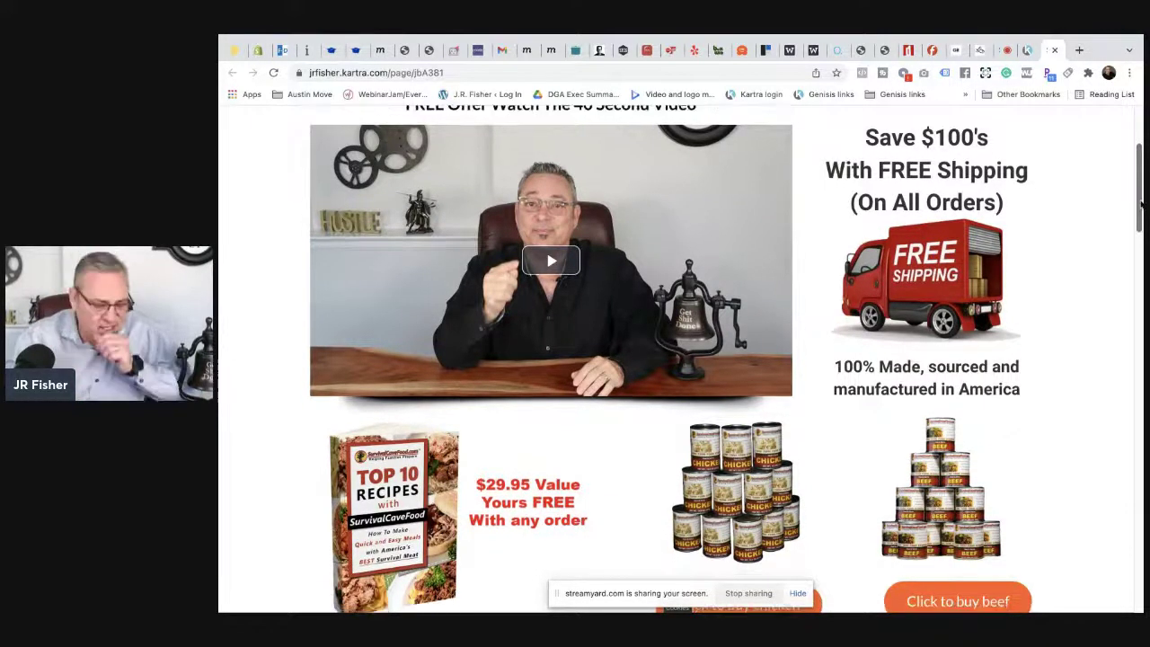
scroll(601, 263, "down", 3)
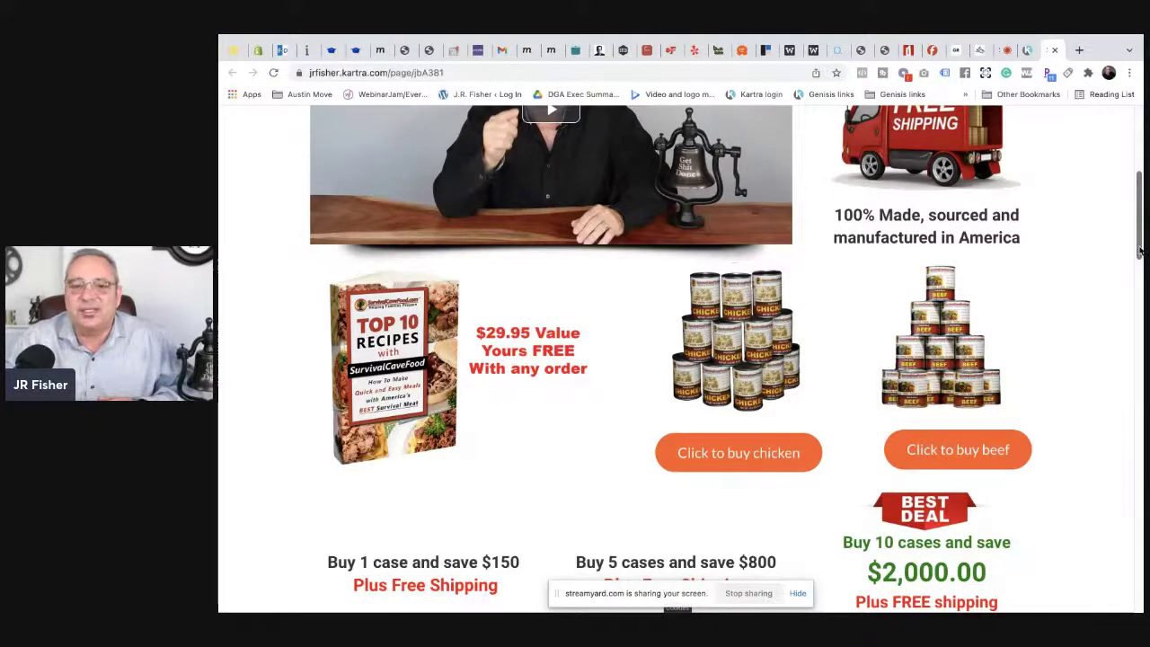
scroll(1139, 252, "up", 3)
scroll(840, 446, "up", 1)
scroll(840, 445, "down", 4)
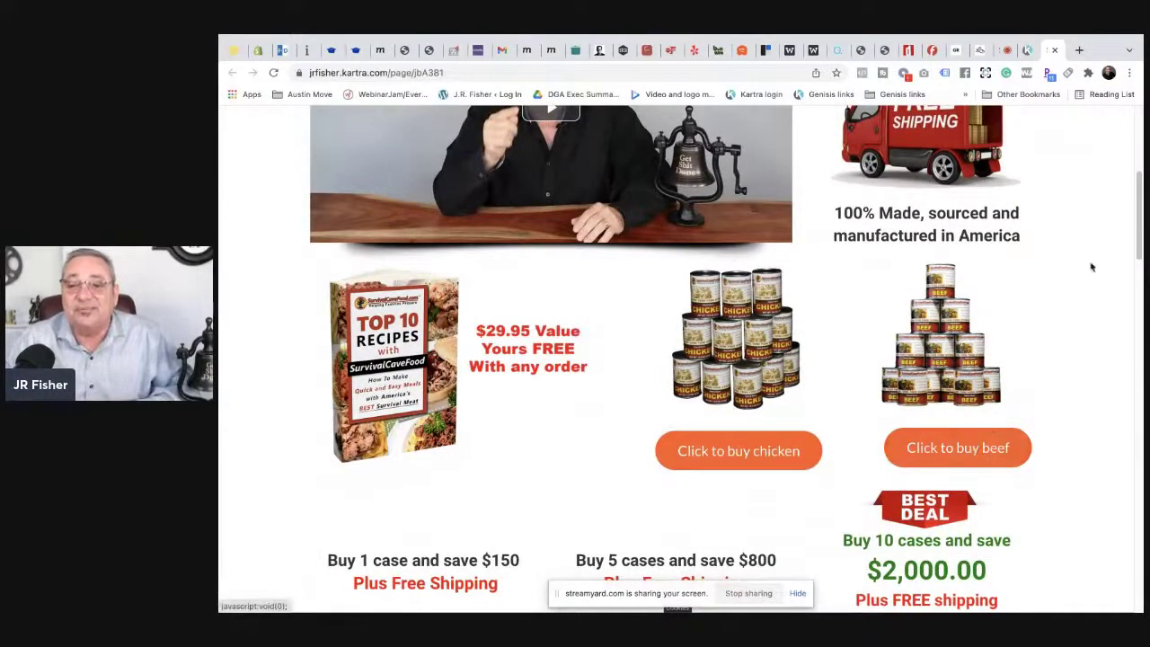
Step: Read the rest of the sale page, from case pricing and product benefits through the money-back guarantee to customer support and payment options
left_click_drag(1136, 220, 1137, 262)
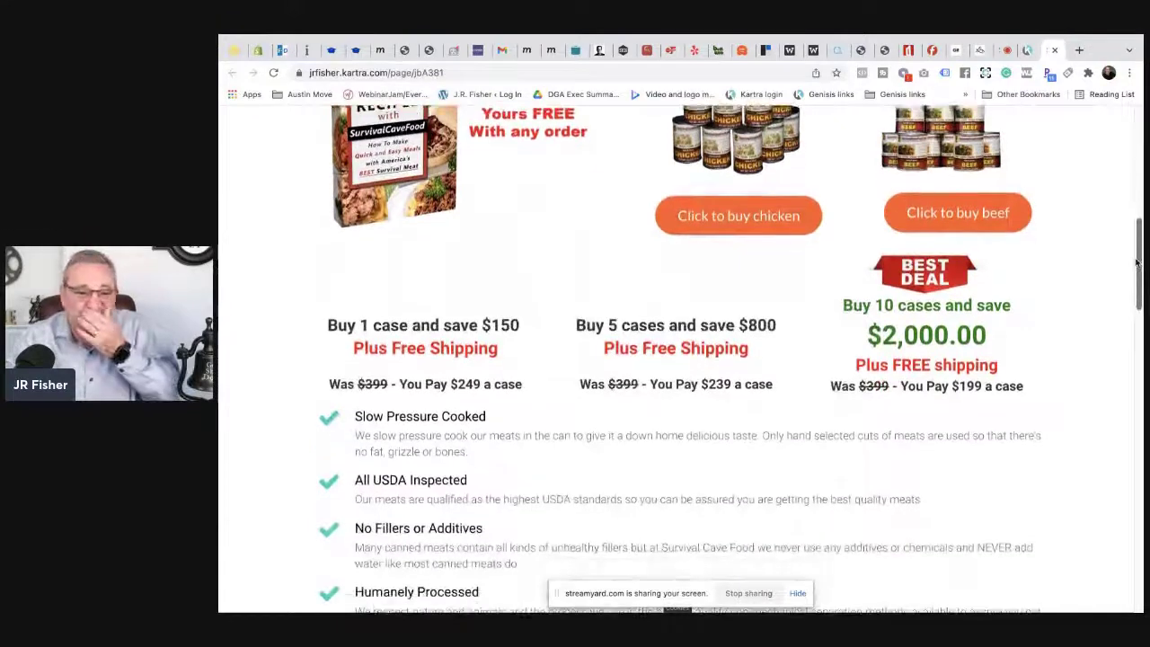
left_click_drag(1136, 262, 1132, 291)
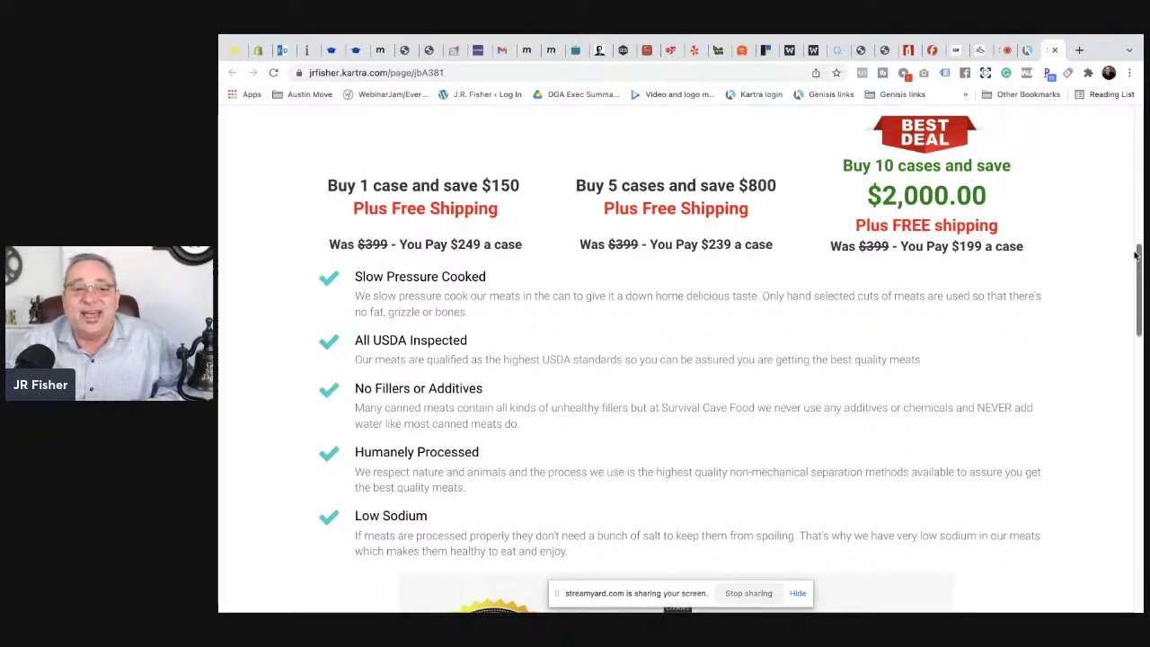
left_click_drag(1137, 260, 1135, 283)
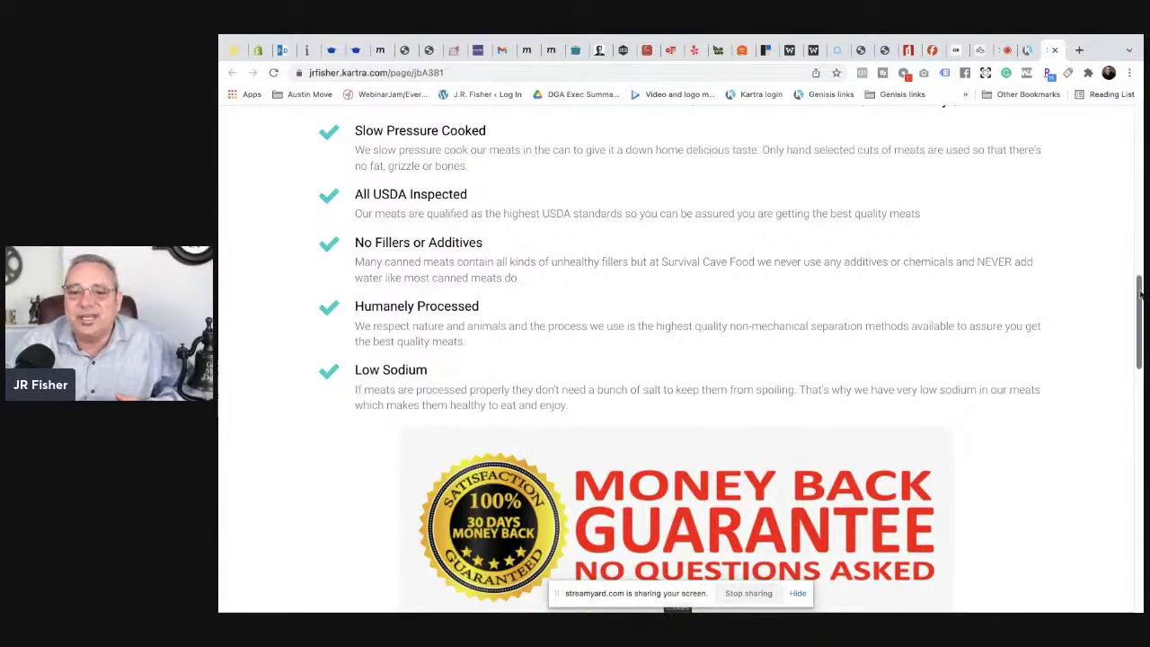
scroll(1140, 338, "down", 3)
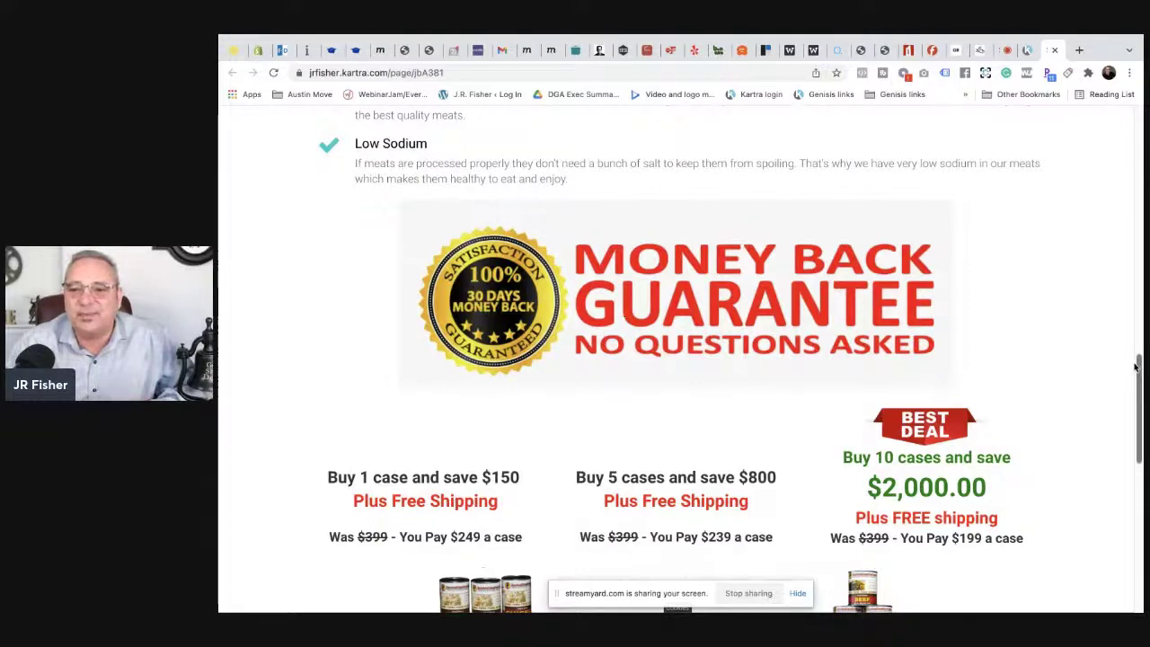
left_click_drag(1138, 367, 1138, 406)
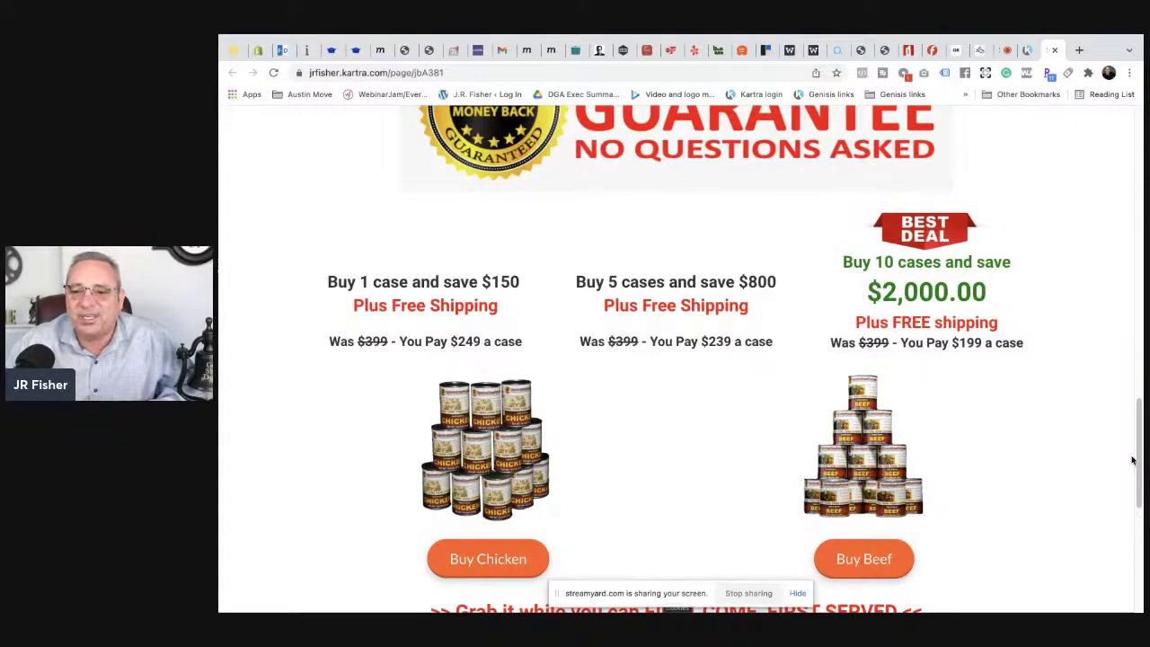
left_click_drag(1140, 439, 1133, 547)
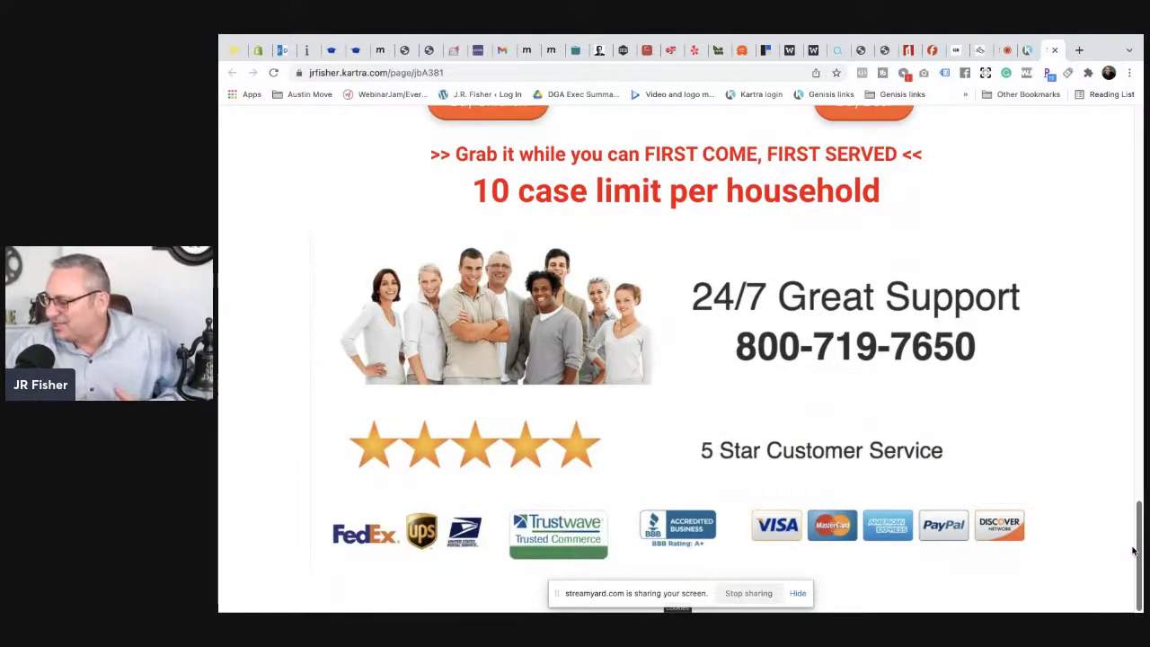
Step: Open the order form for chicken from the upper part of the sale page and view its billing fields
left_click_drag(1134, 548, 1139, 218)
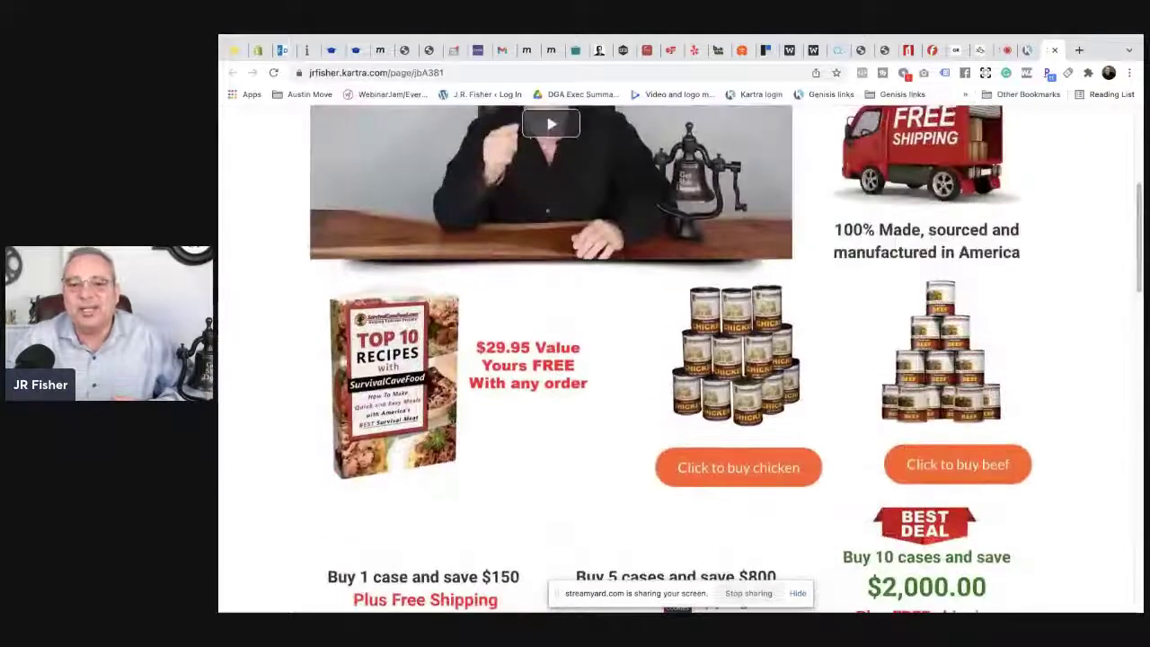
left_click(744, 474)
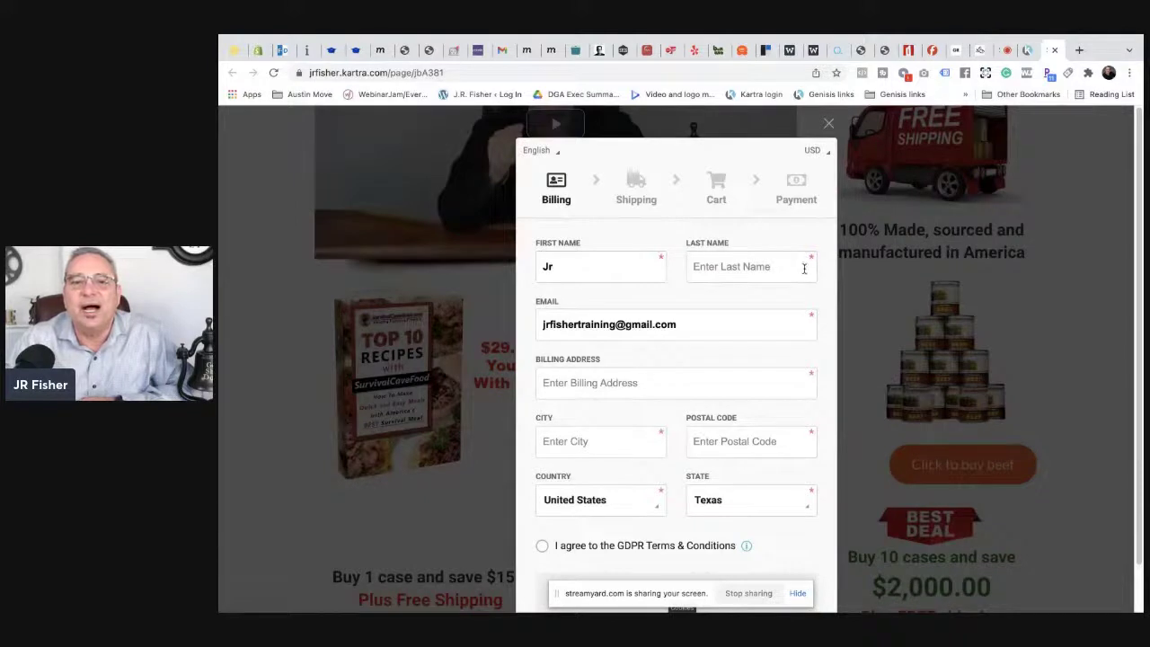
mouse_move(1140, 245)
left_mouse_down()
mouse_move(1137, 332)
mouse_move(1142, 243)
left_mouse_up()
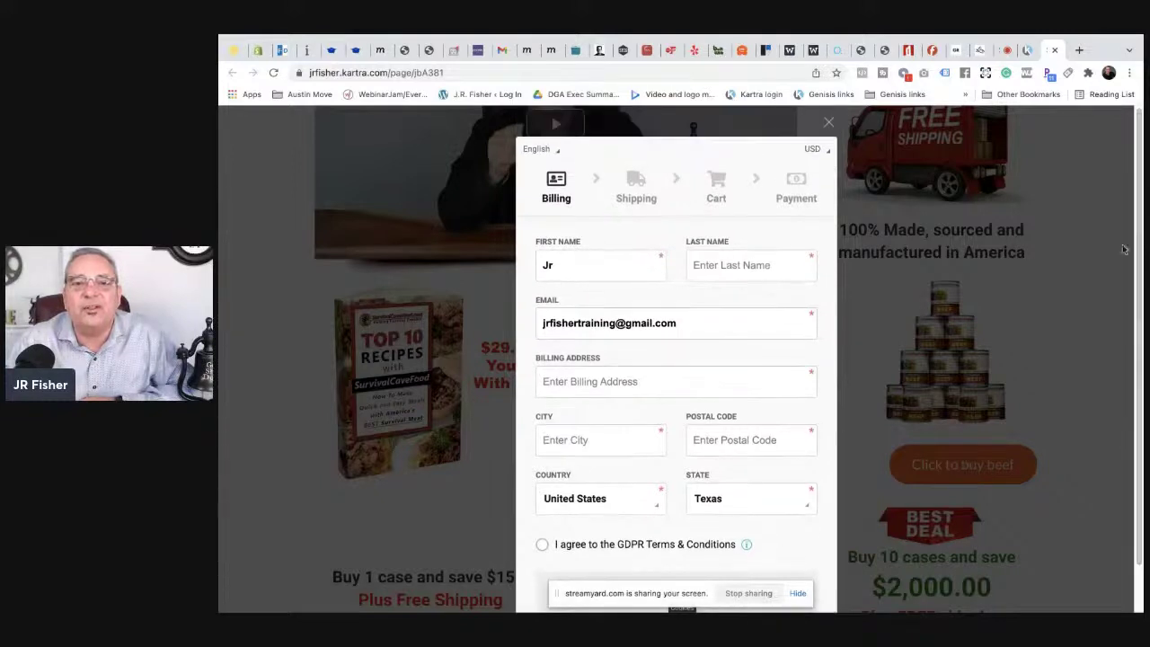
Step: Agree to the GDPR Terms & Conditions and try to continue past Billing with the last name and address fields empty
left_click(543, 546)
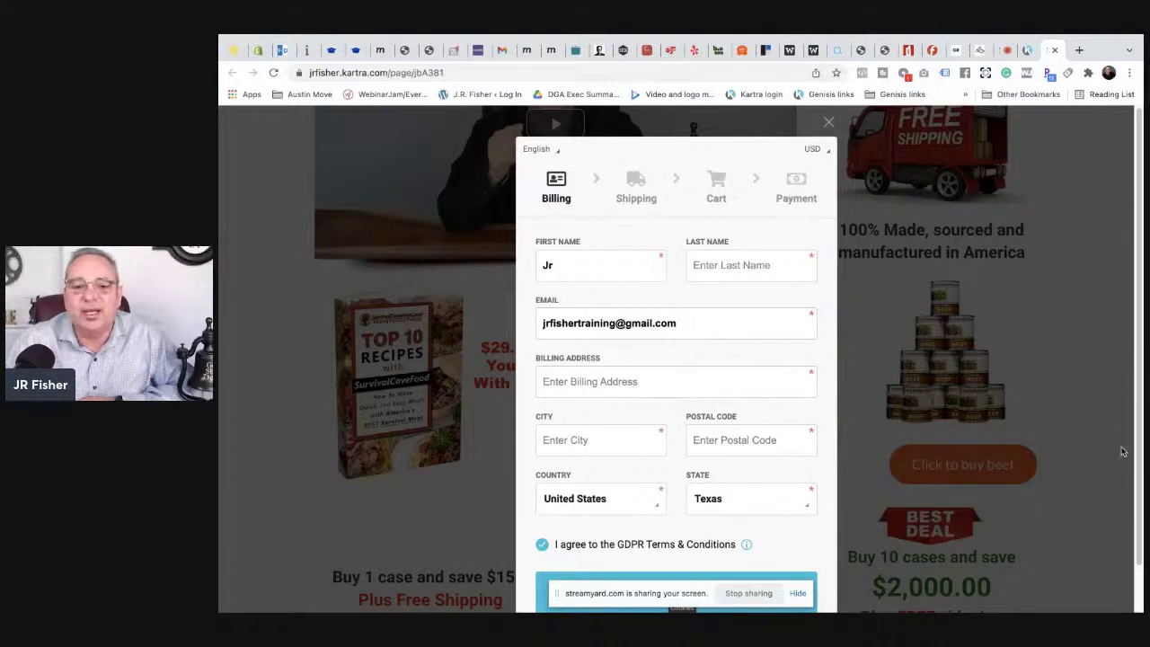
scroll(1138, 440, "down", 1)
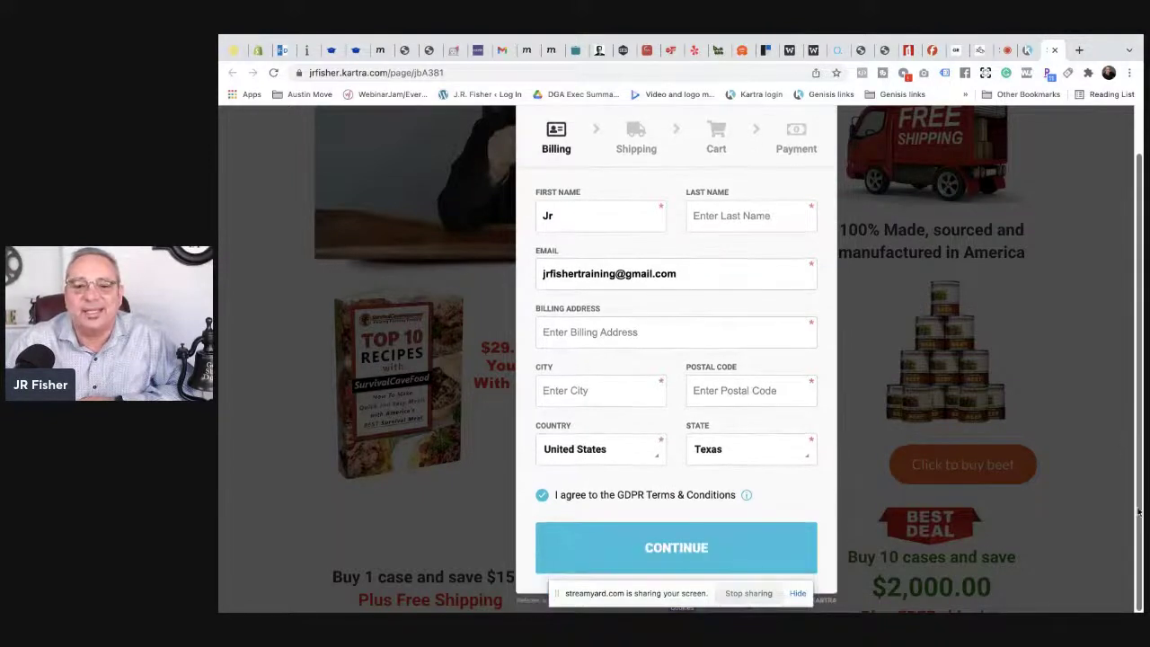
left_click(707, 549)
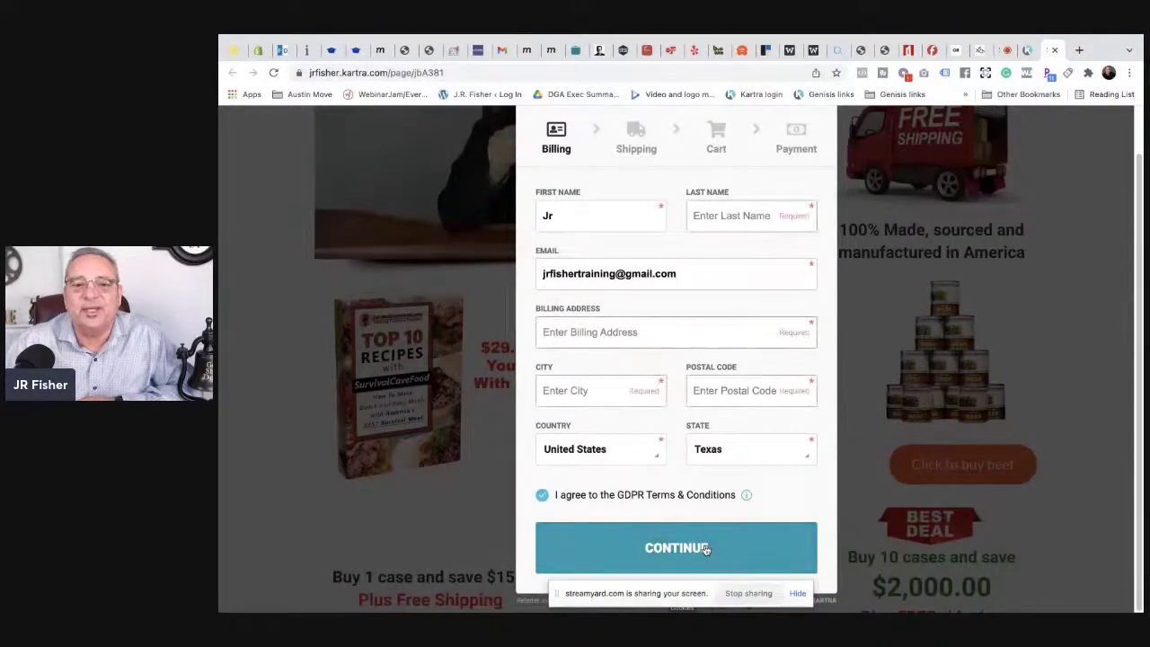
left_click(669, 333)
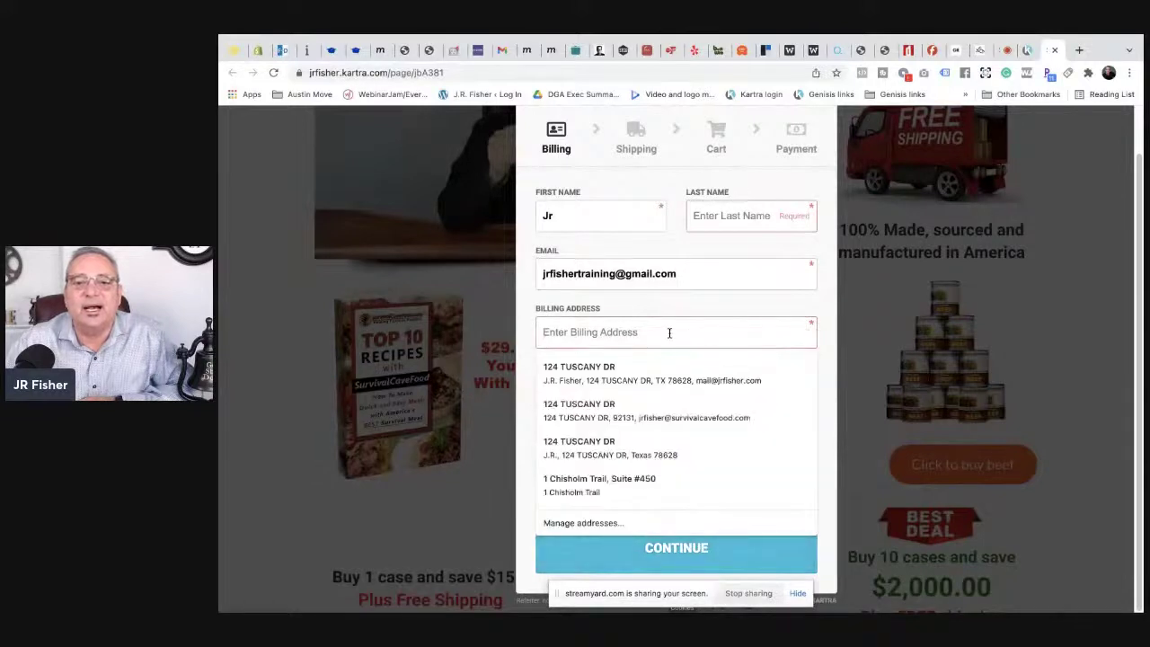
scroll(795, 362, "up", 3)
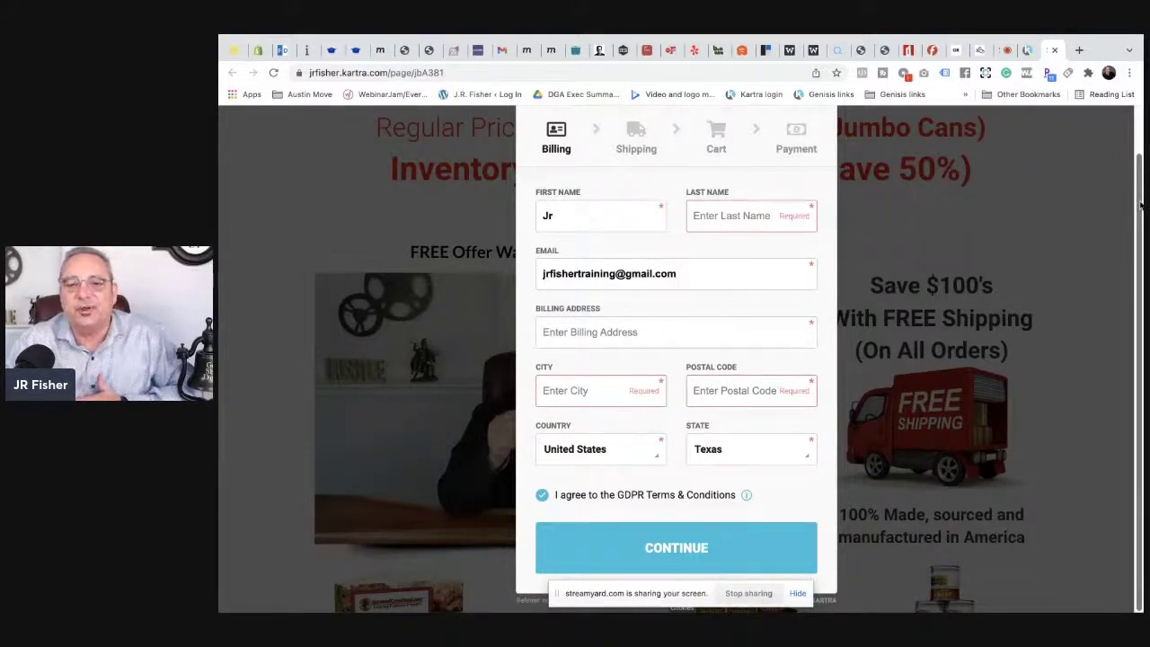
Step: Return to the sequence editor, dismiss the link dialog, and leave the first email's content and settings without editing them
left_click(1030, 54)
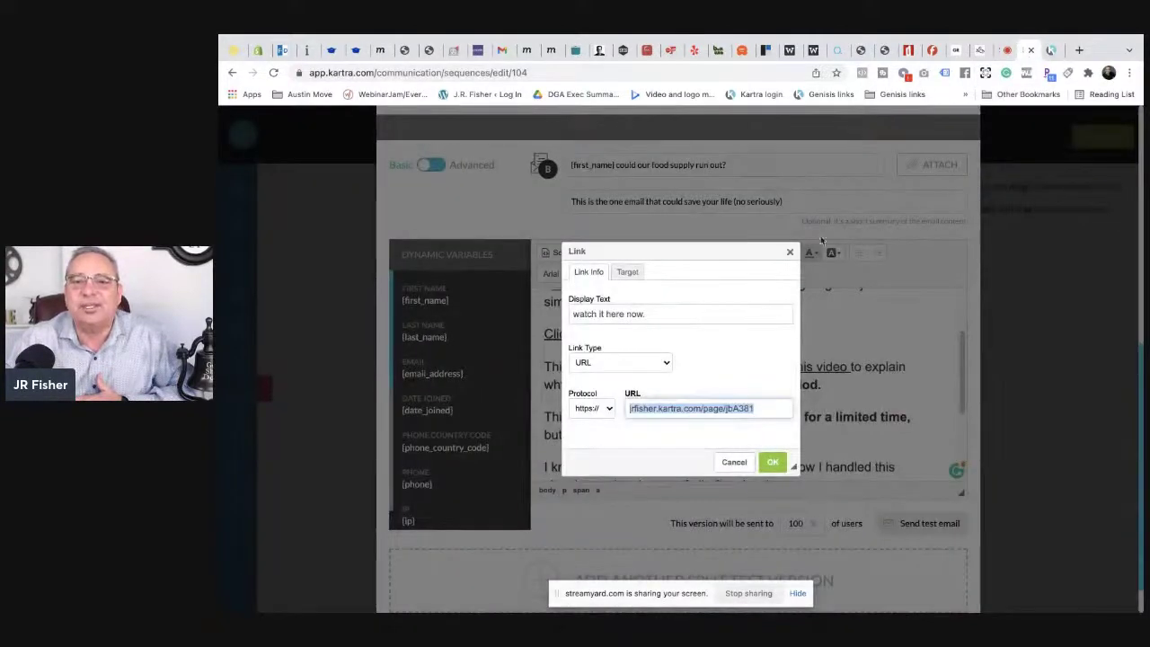
left_click(1012, 166)
key("Return")
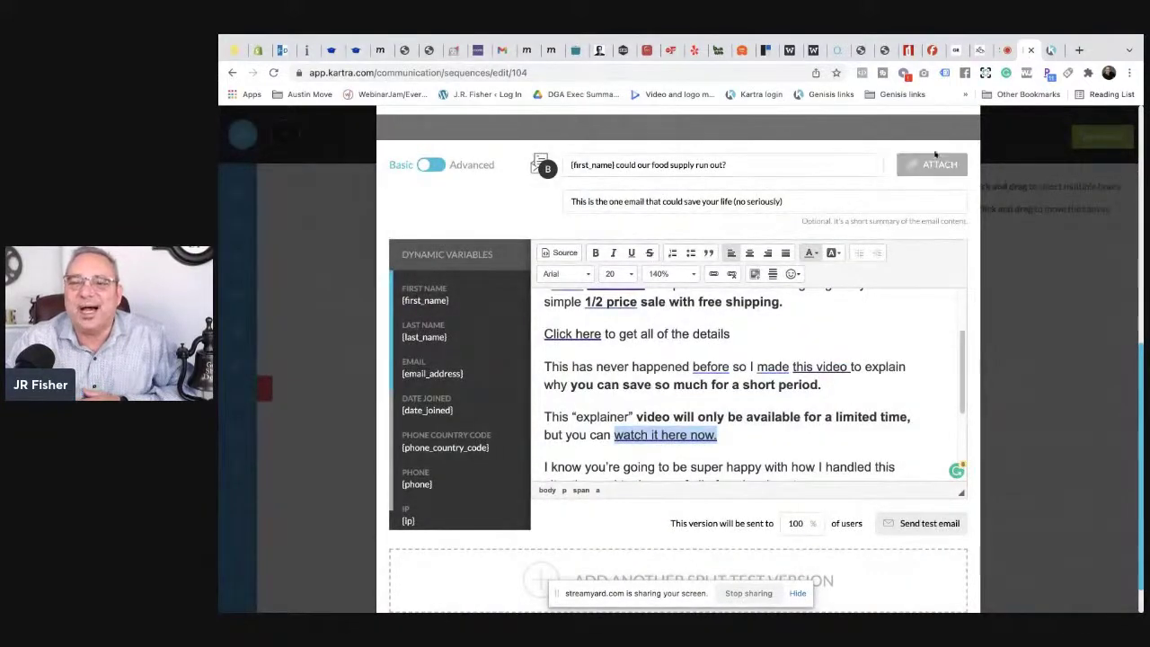
left_click(955, 131)
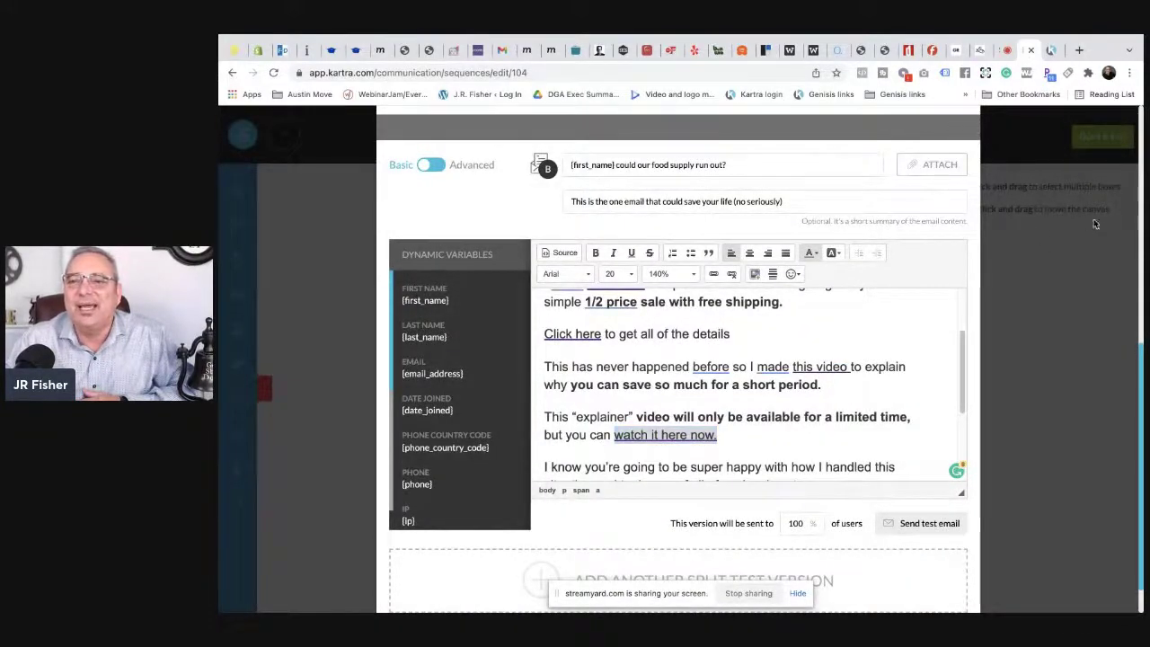
scroll(881, 172, "up", 6)
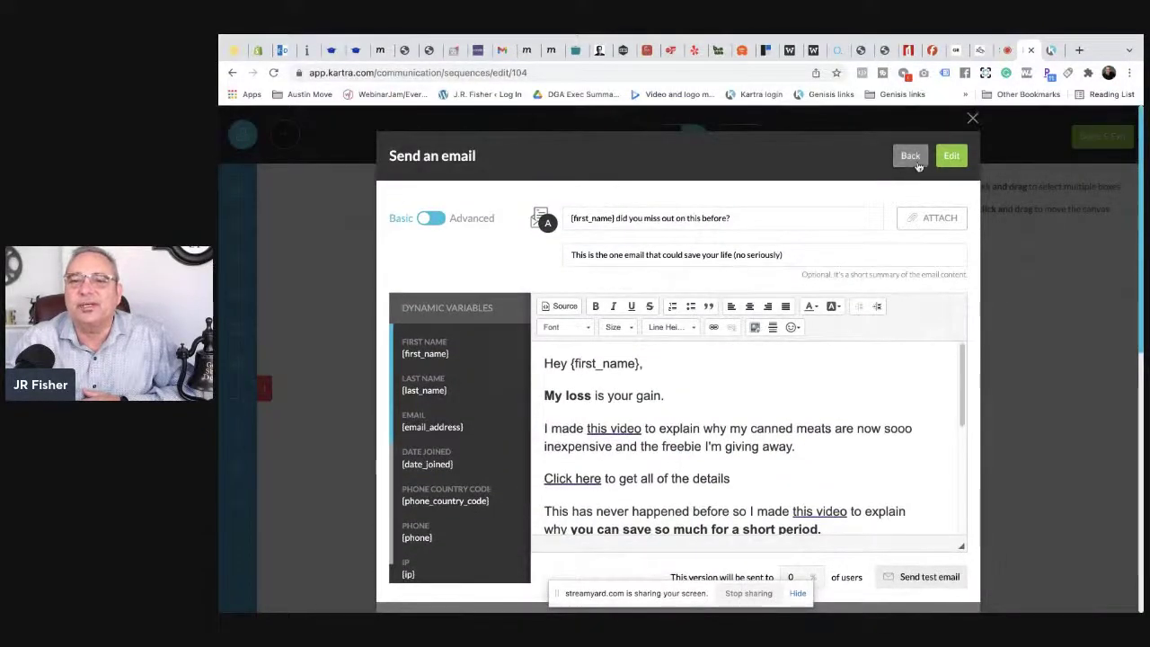
left_click(972, 121)
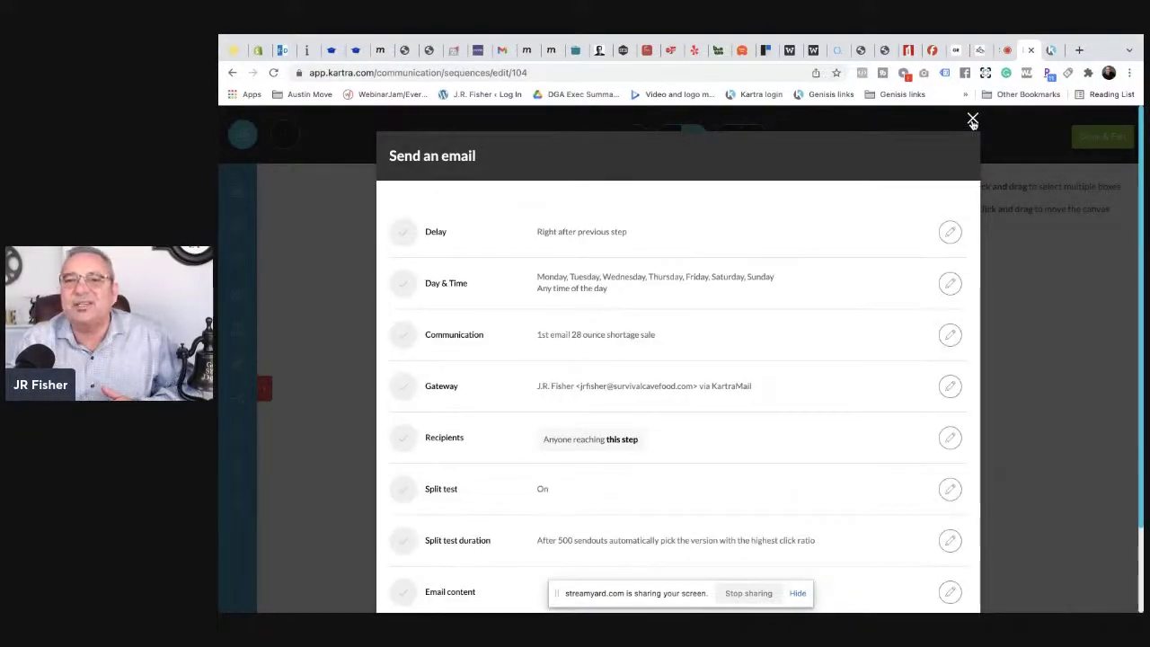
left_click(973, 122)
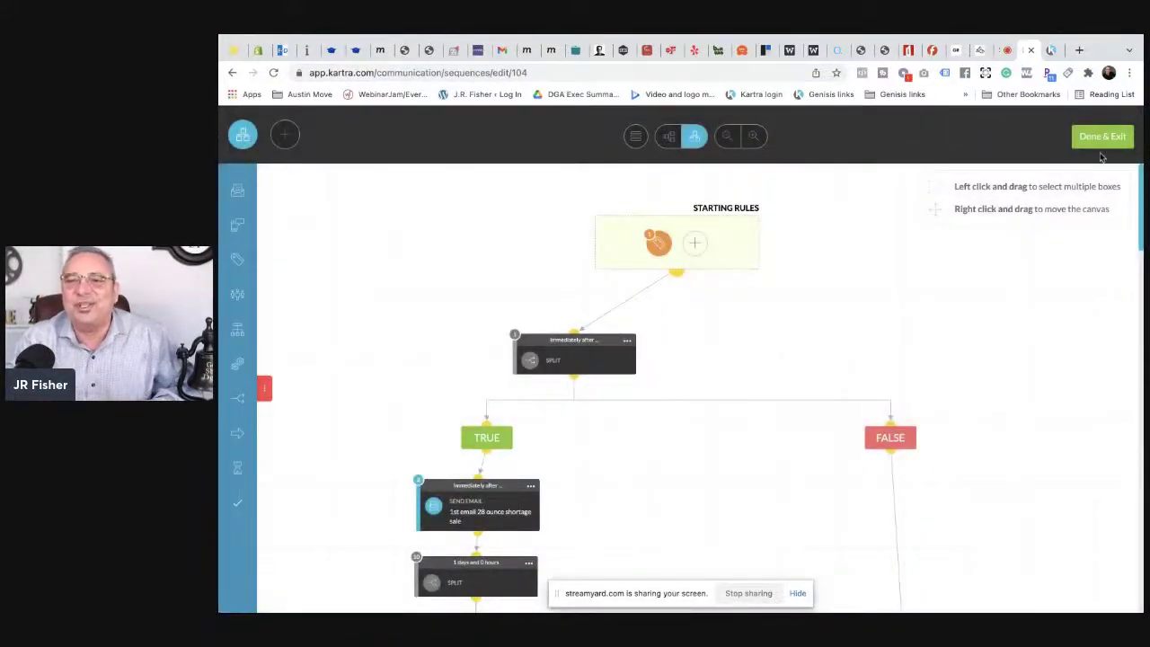
Step: Inspect the delay, allowed times and tag condition of the split following the "1st email 28 ounce shortage sale" step, and close its settings
left_click_drag(1141, 193, 1143, 212)
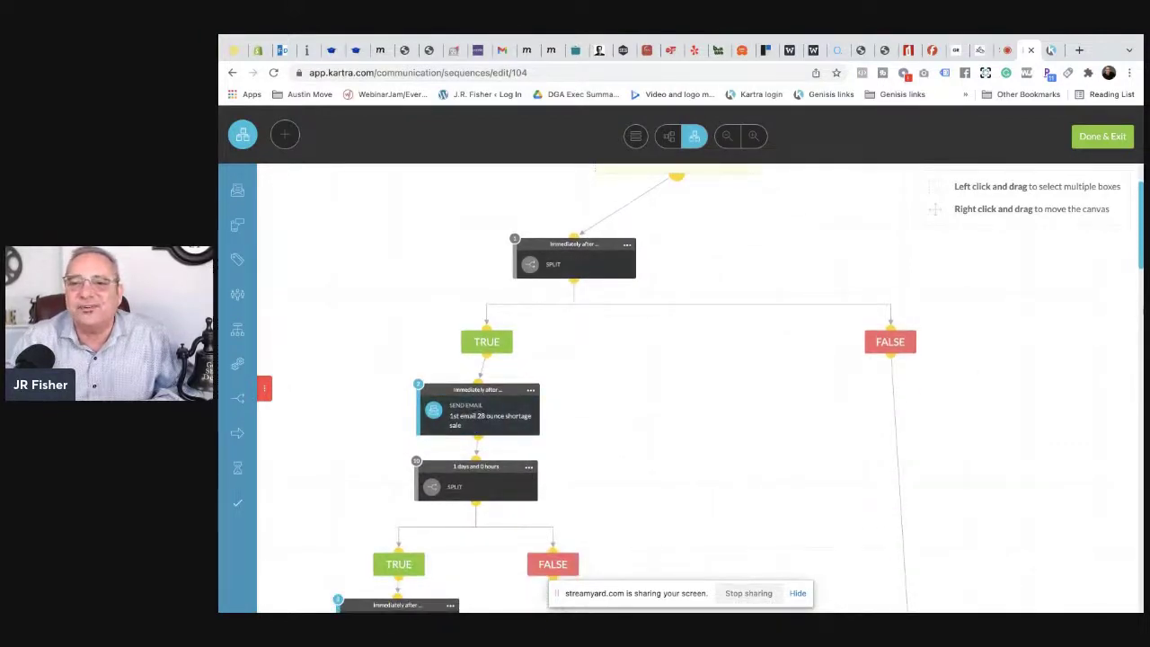
left_click_drag(1142, 245, 1140, 293)
mouse_move(463, 265)
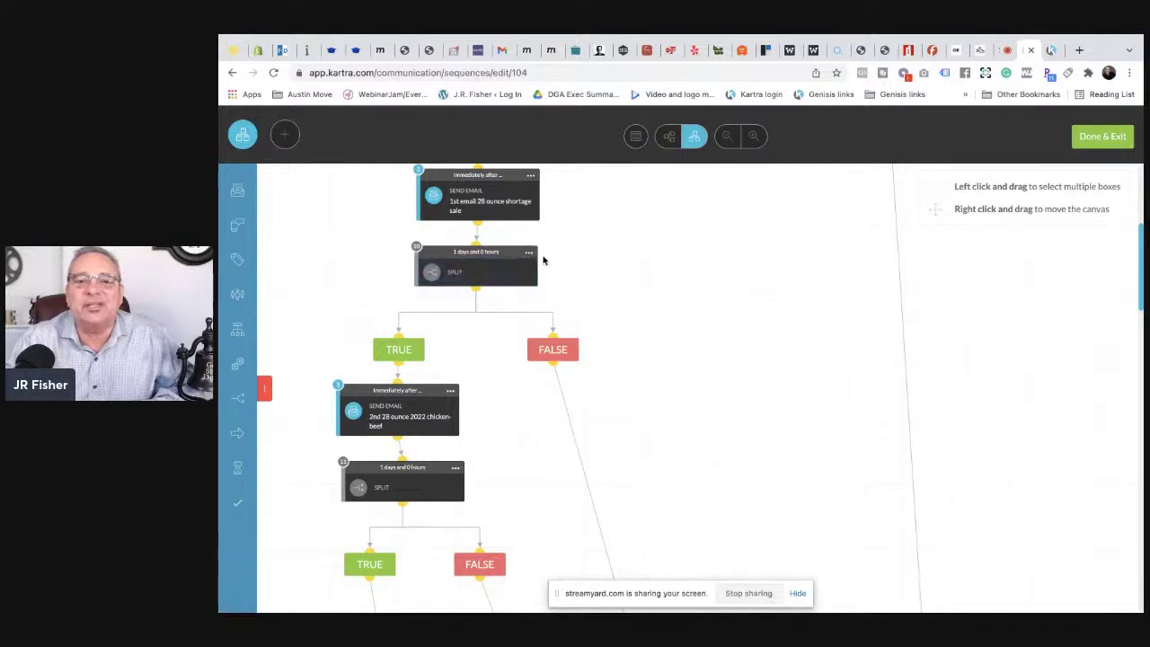
mouse_move(529, 257)
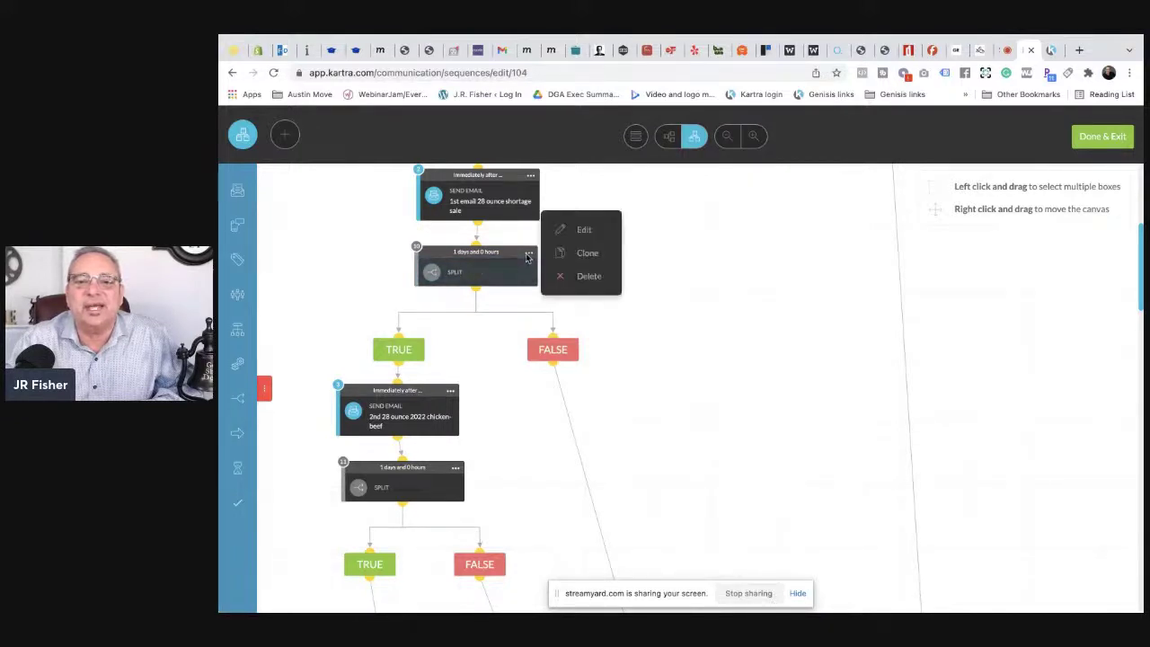
left_click(580, 231)
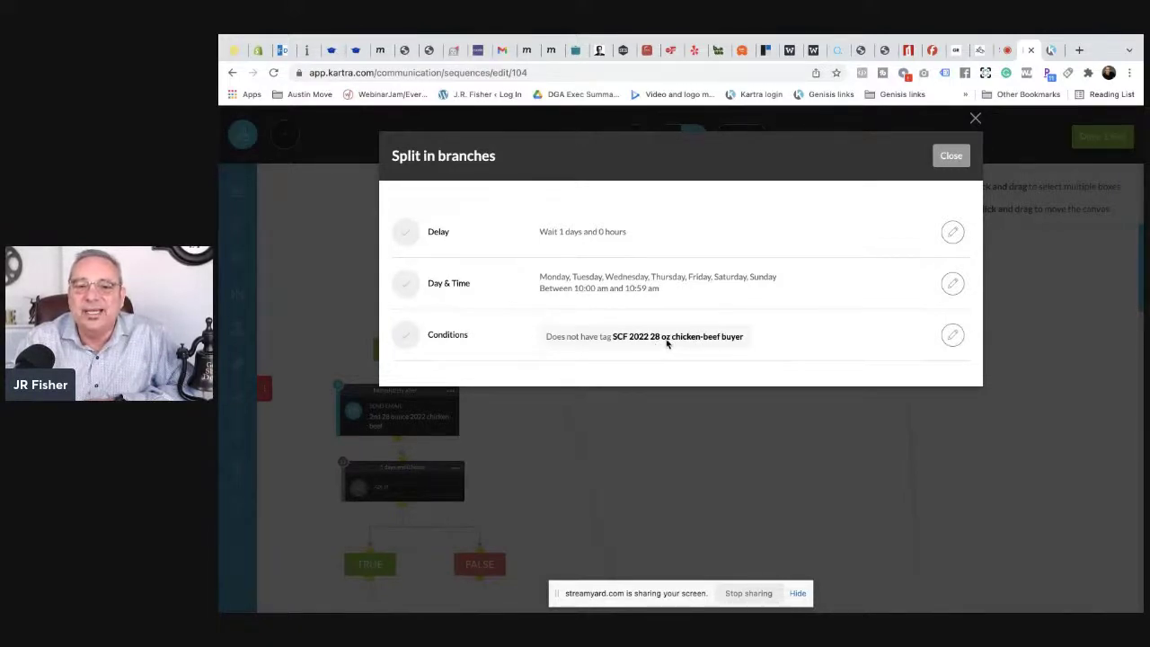
left_click(952, 157)
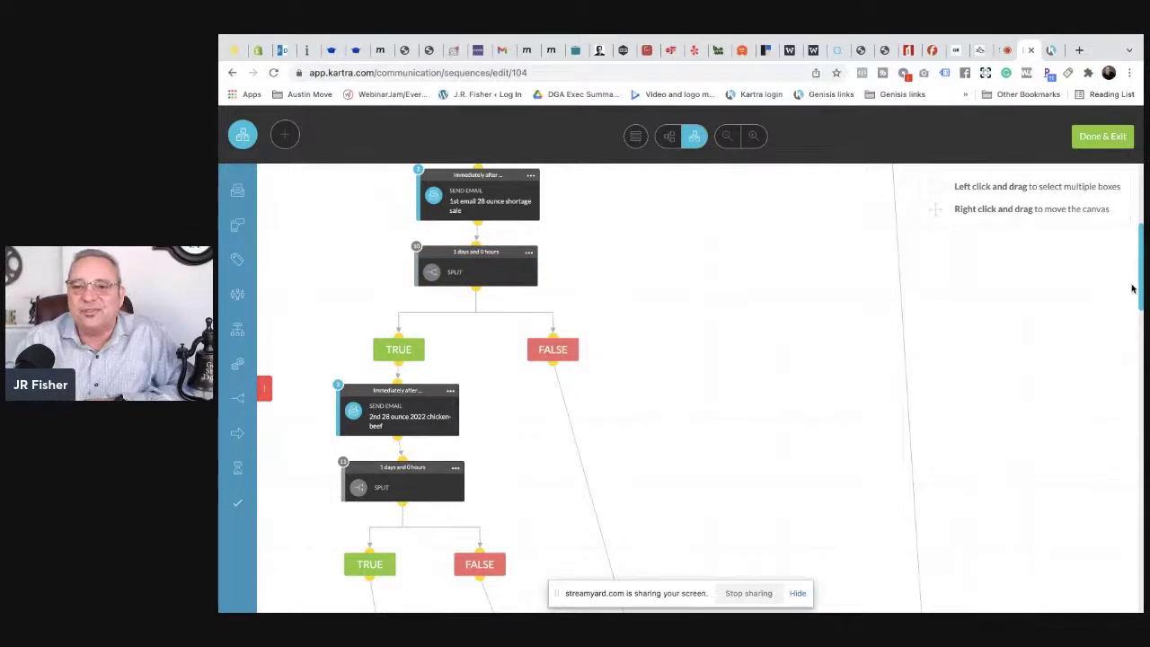
Step: Review the settings of the "2nd 28 ounce 2022 chicken-beef" email step and open its email content for reading
left_click_drag(1139, 282, 1121, 264)
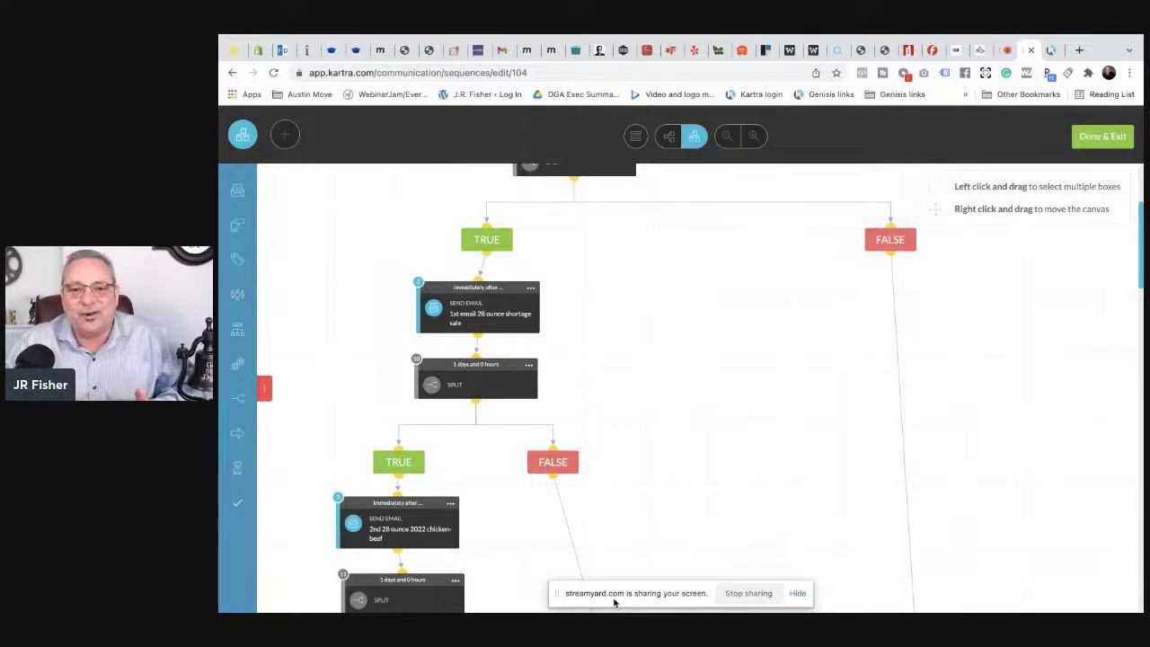
left_click_drag(1140, 281, 1135, 320)
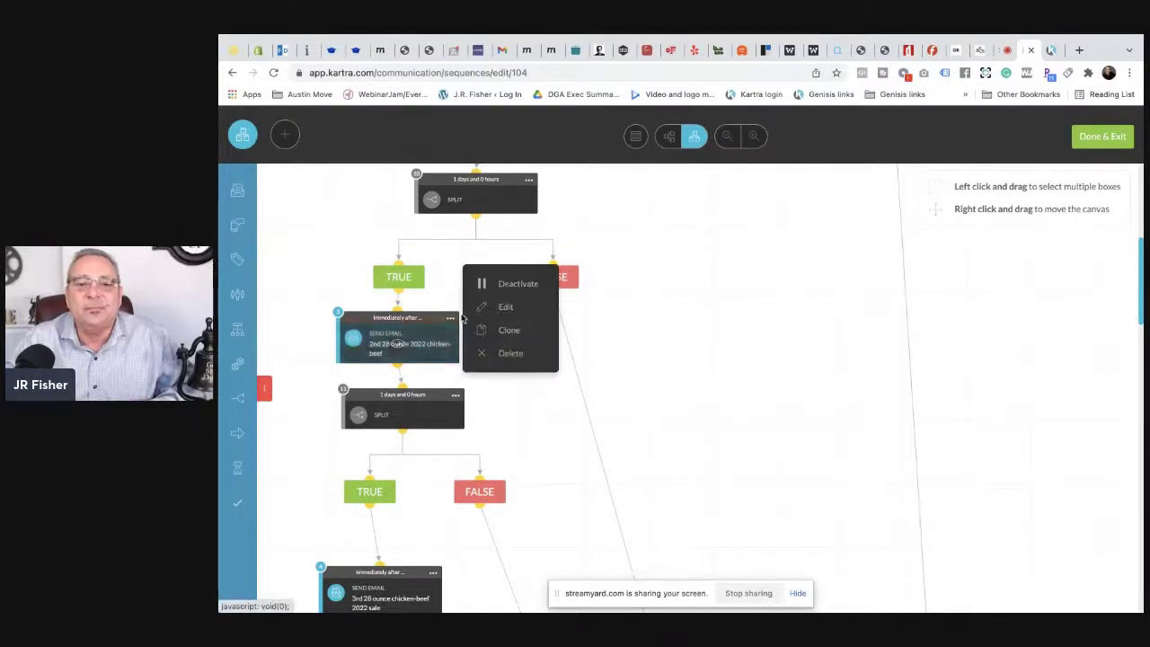
mouse_move(454, 321)
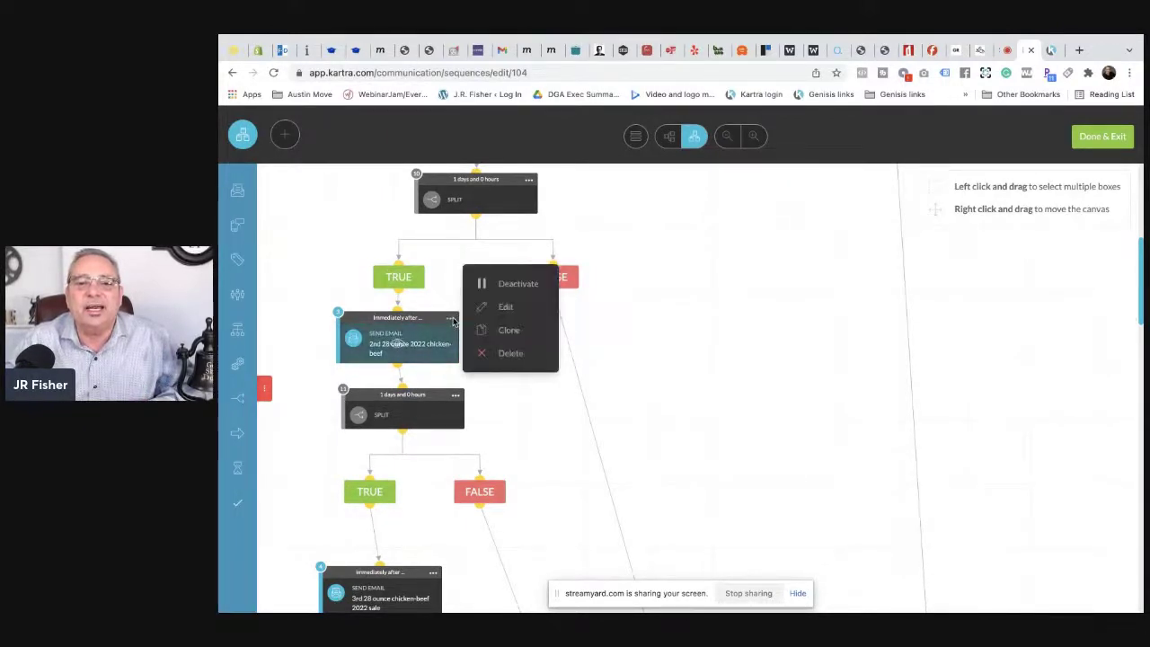
left_click(504, 307)
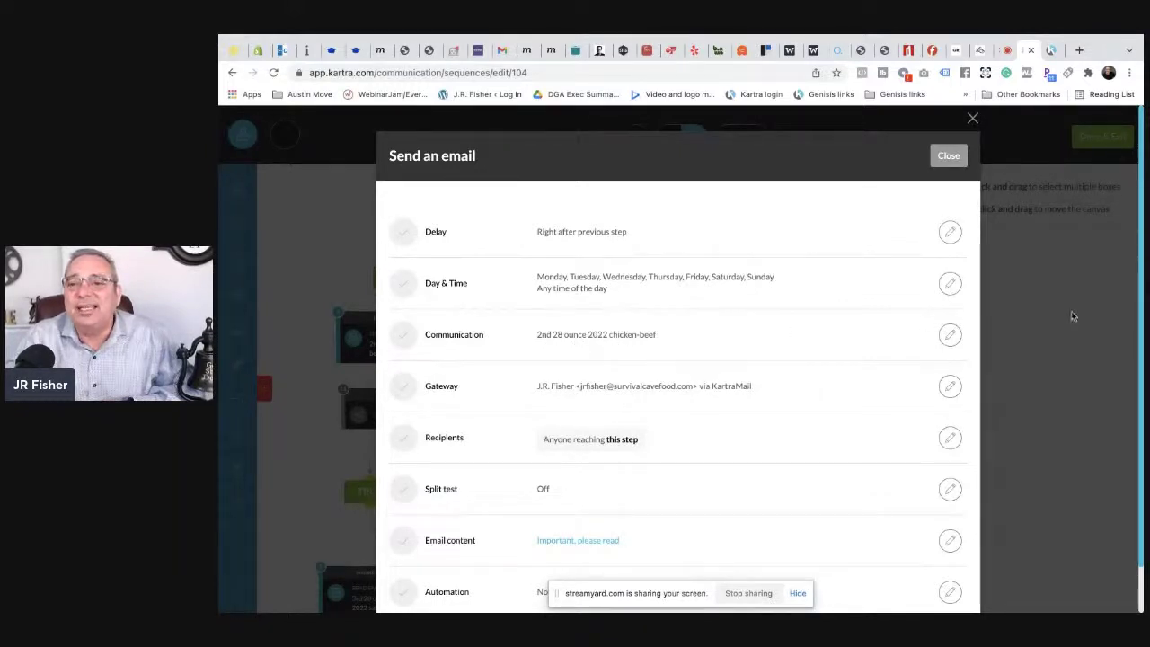
scroll(1144, 300, "down", 2)
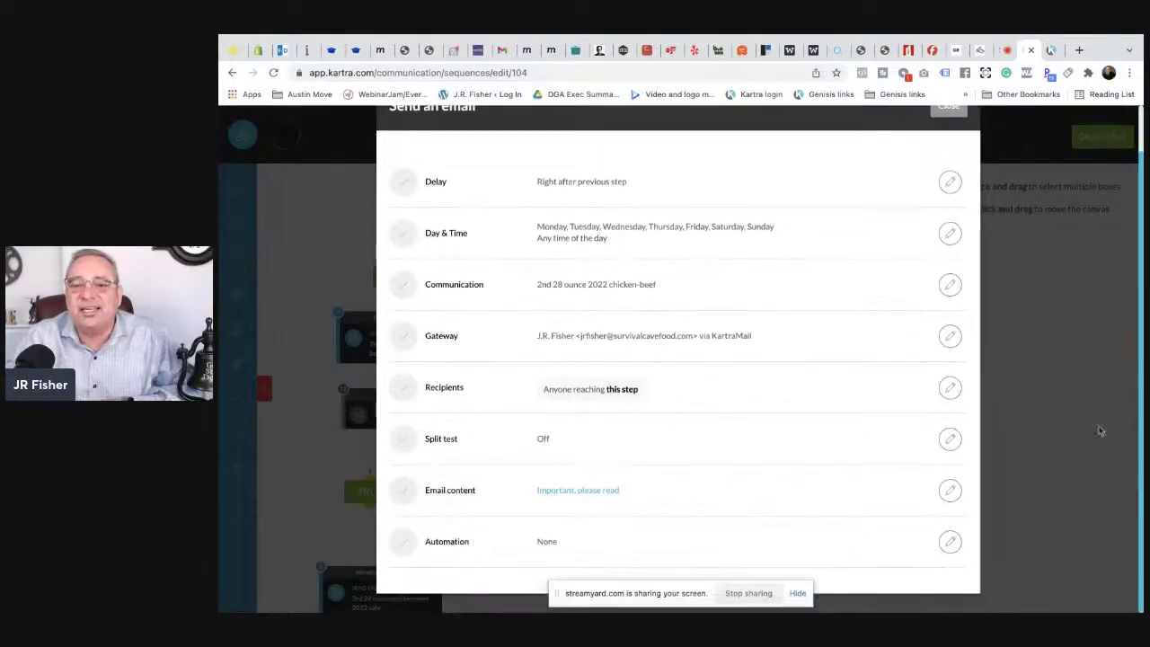
left_click(953, 493)
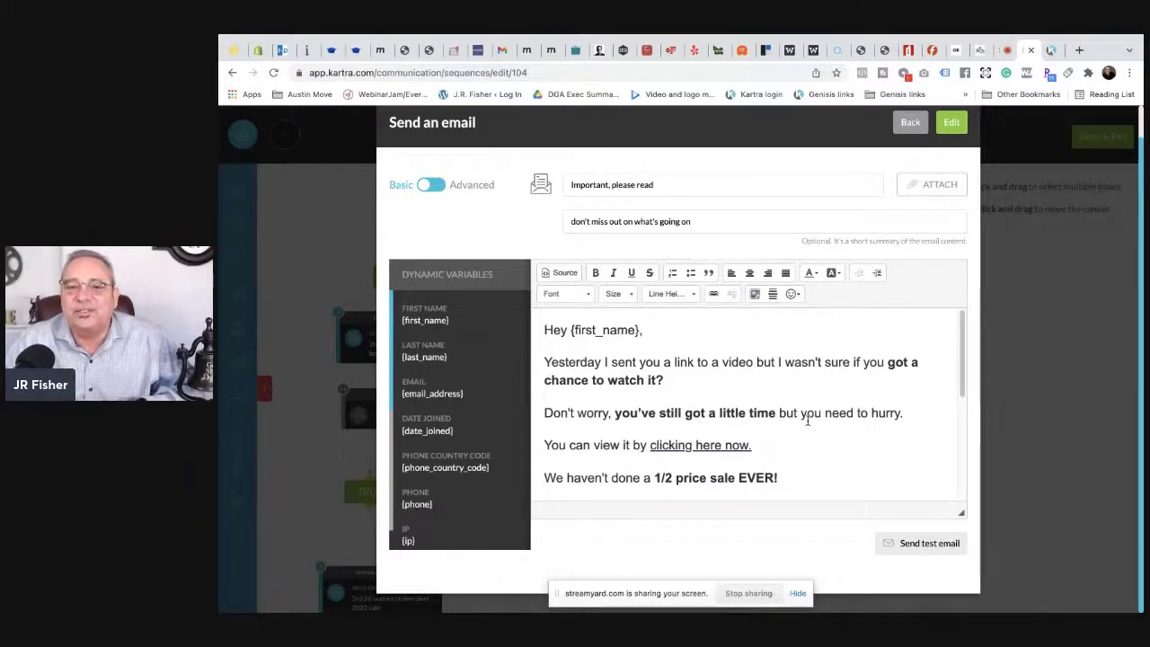
Step: Read through the second email's body from the half-price sale paragraphs to the start of the P.S
left_click_drag(963, 363, 954, 421)
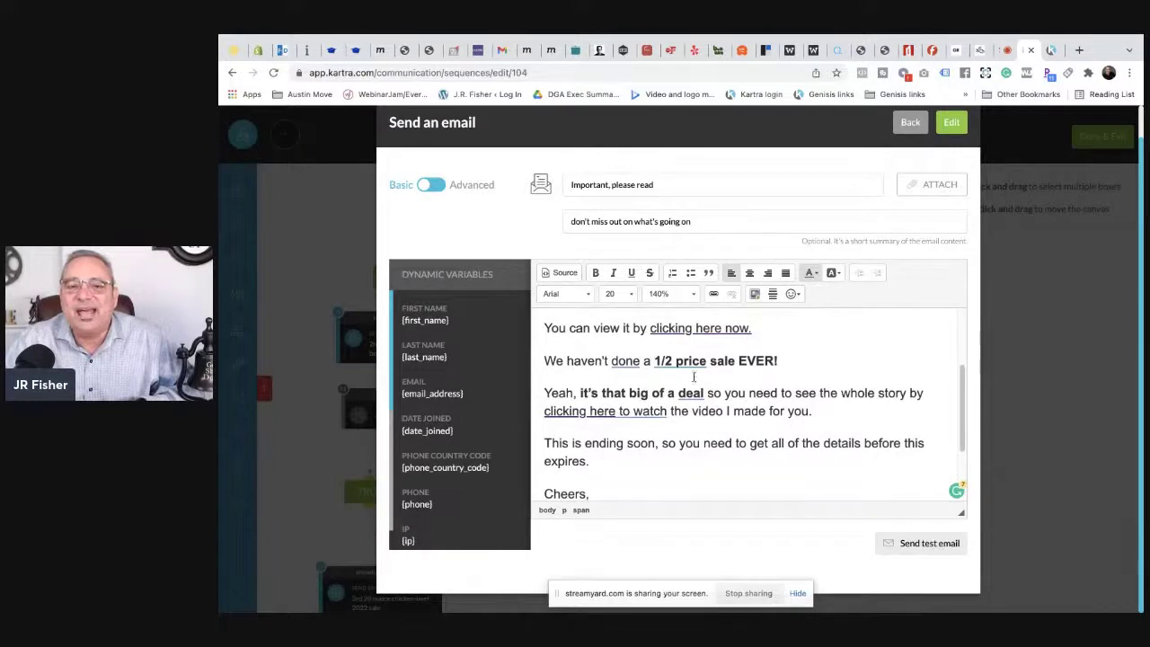
left_click_drag(964, 384, 960, 401)
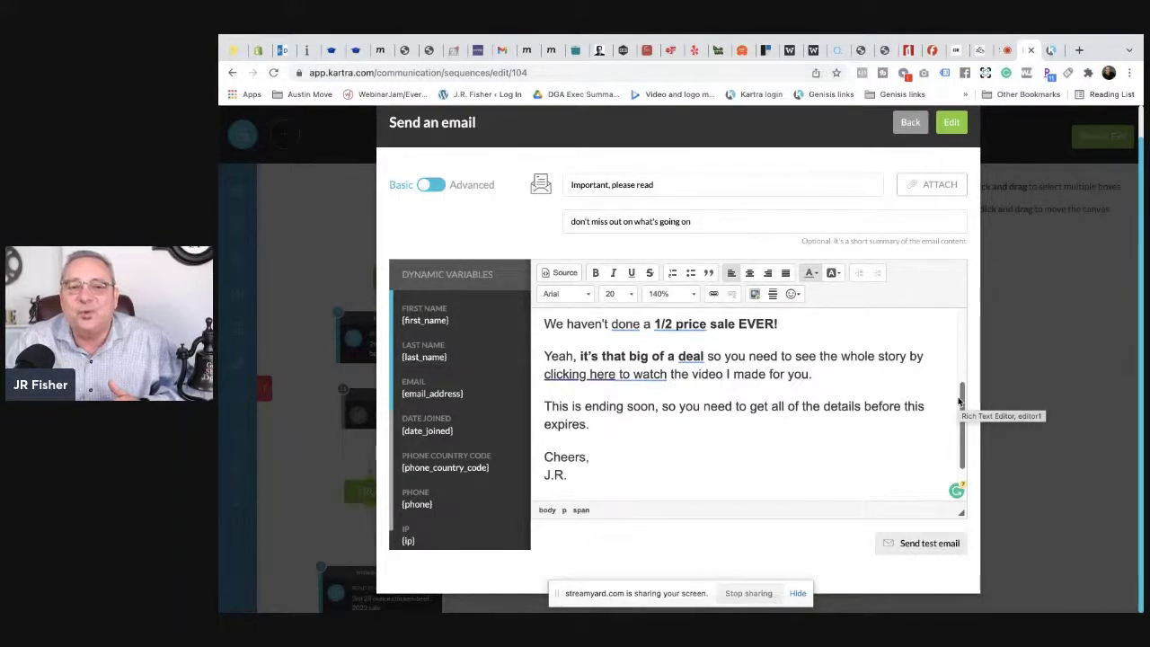
left_click_drag(960, 402, 960, 404)
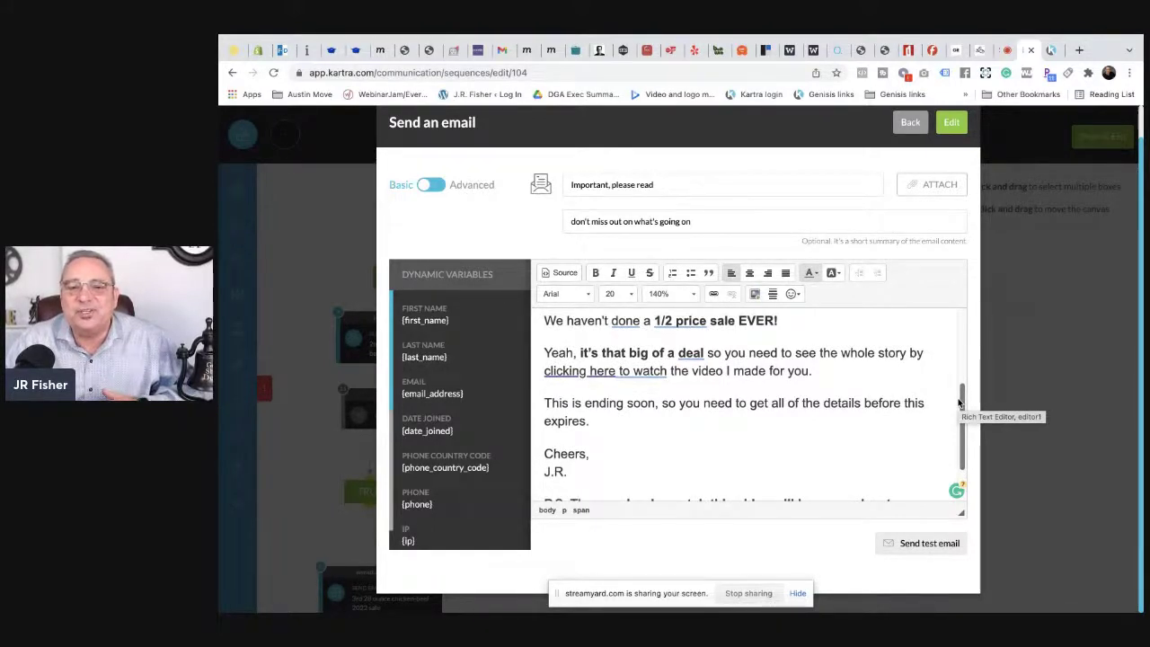
left_click_drag(959, 402, 960, 405)
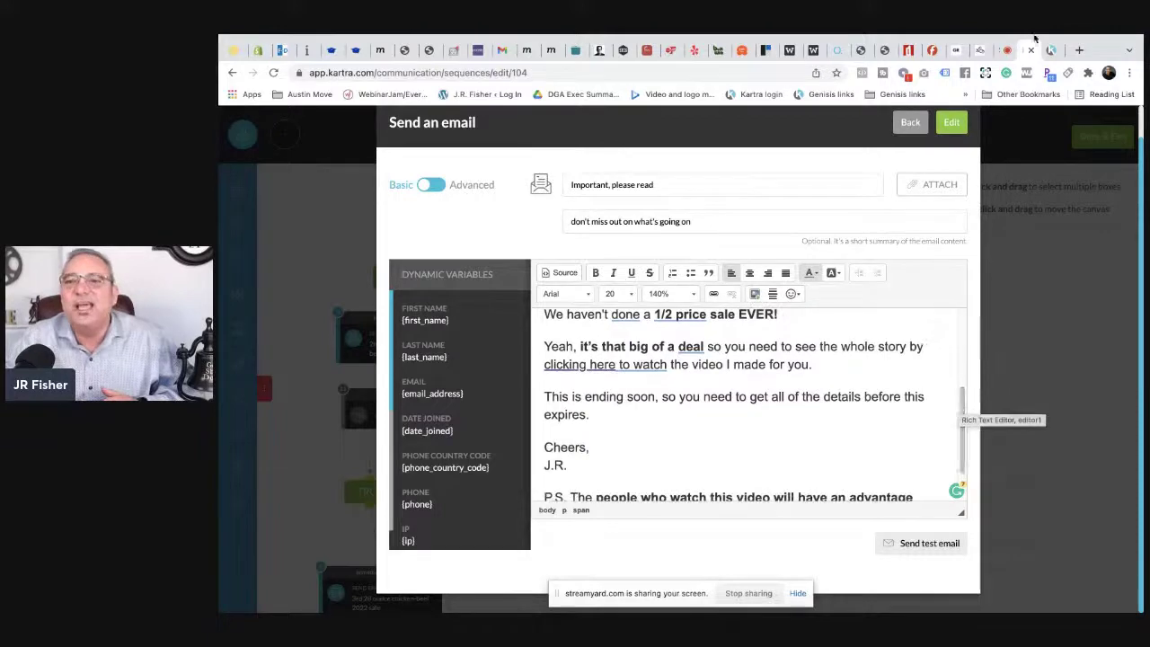
Step: Switch to the linked sales page and close its order form at the Billing stage
left_click(1052, 51)
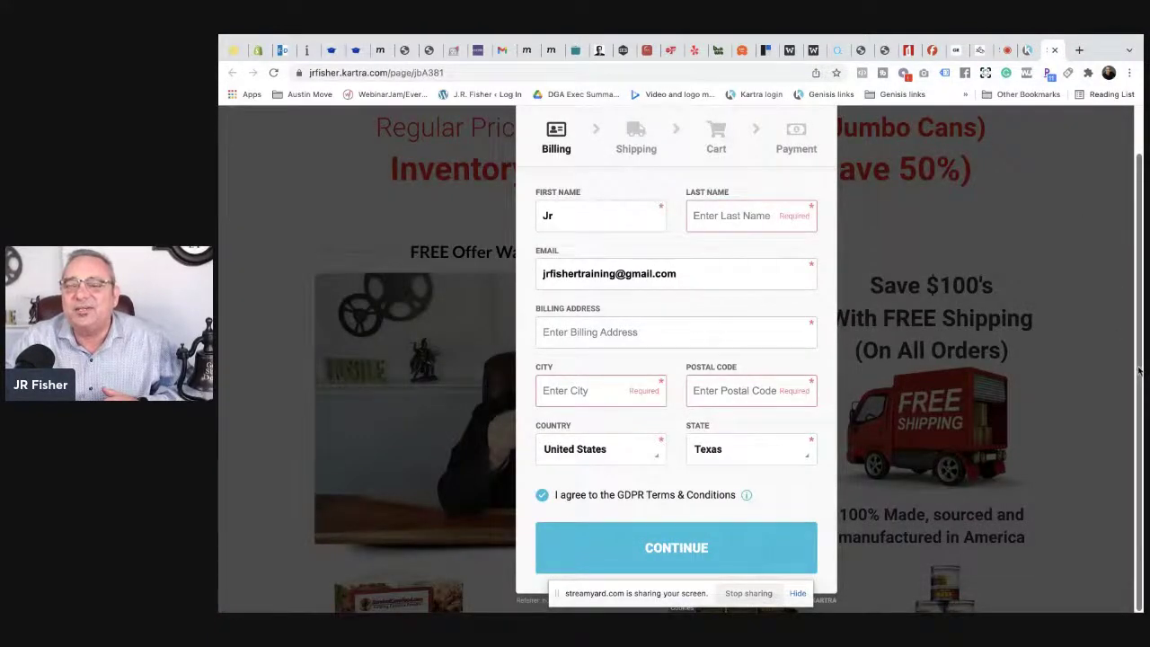
scroll(848, 269, "up", 2)
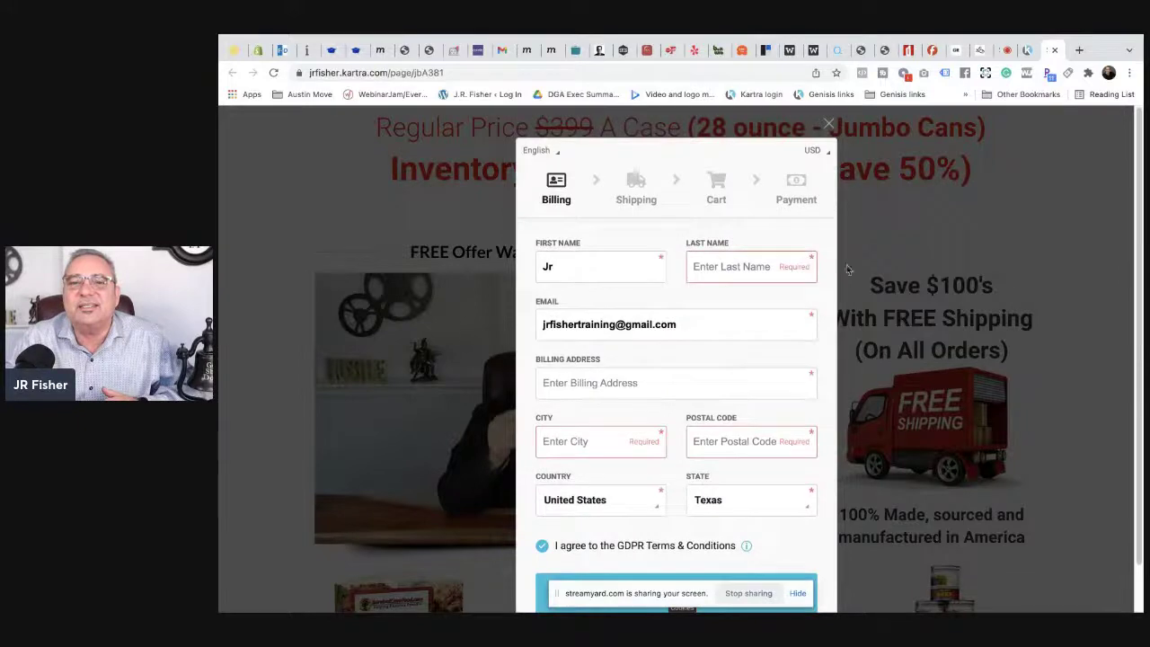
left_click(829, 124)
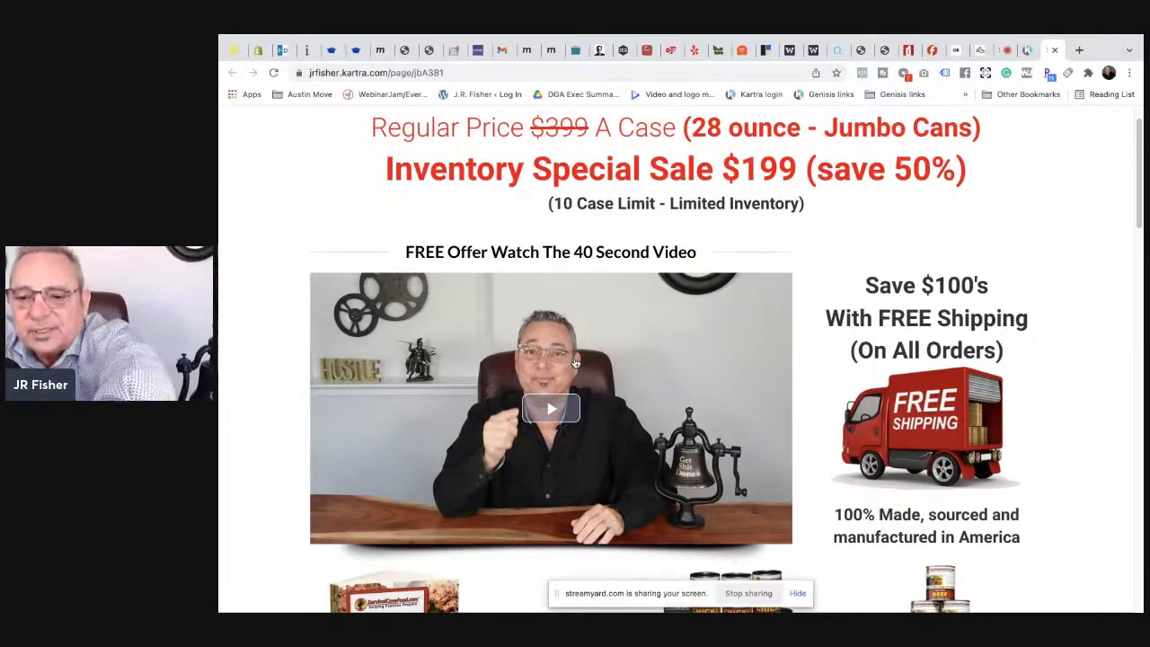
Step: Raise the volume, play the sales page's 40-second offer video to the end, and look over the page's headline and product offers
key("XF86AudioRaiseVolume")
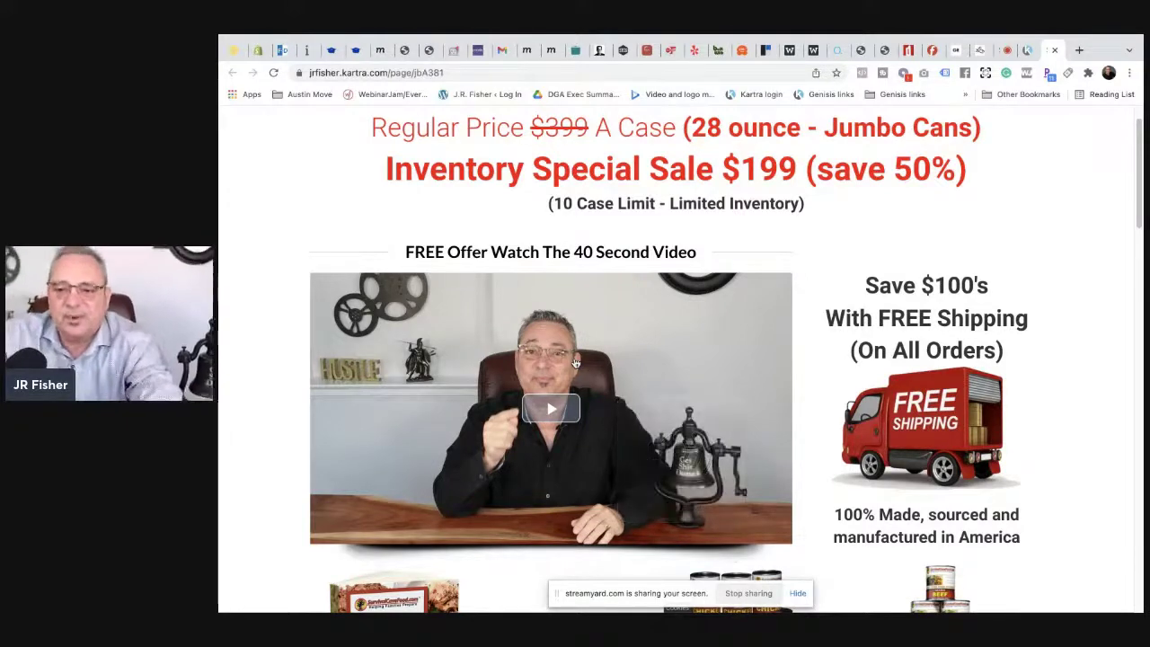
left_click(551, 412)
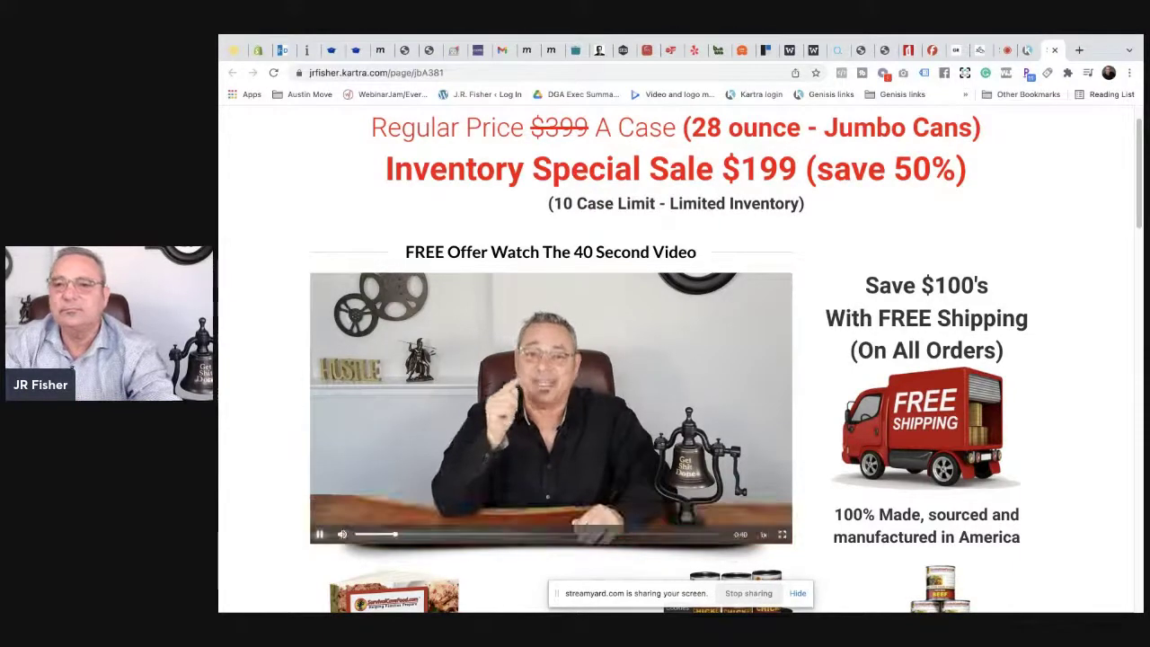
scroll(1138, 227, "down", 2)
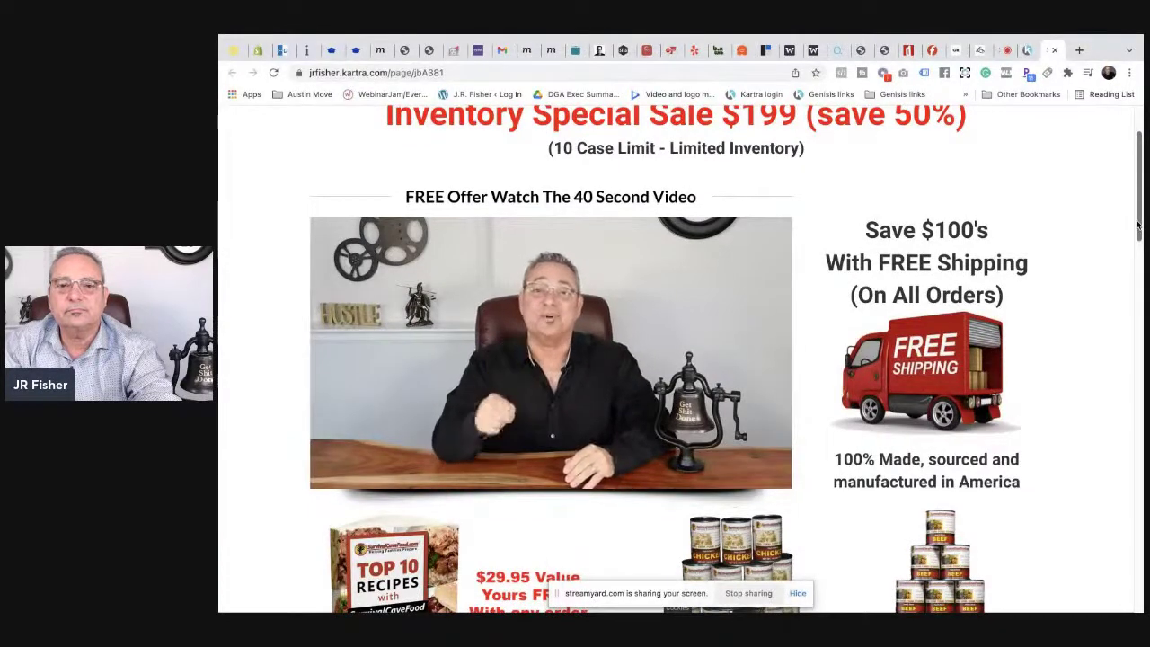
scroll(1138, 226, "down", 1)
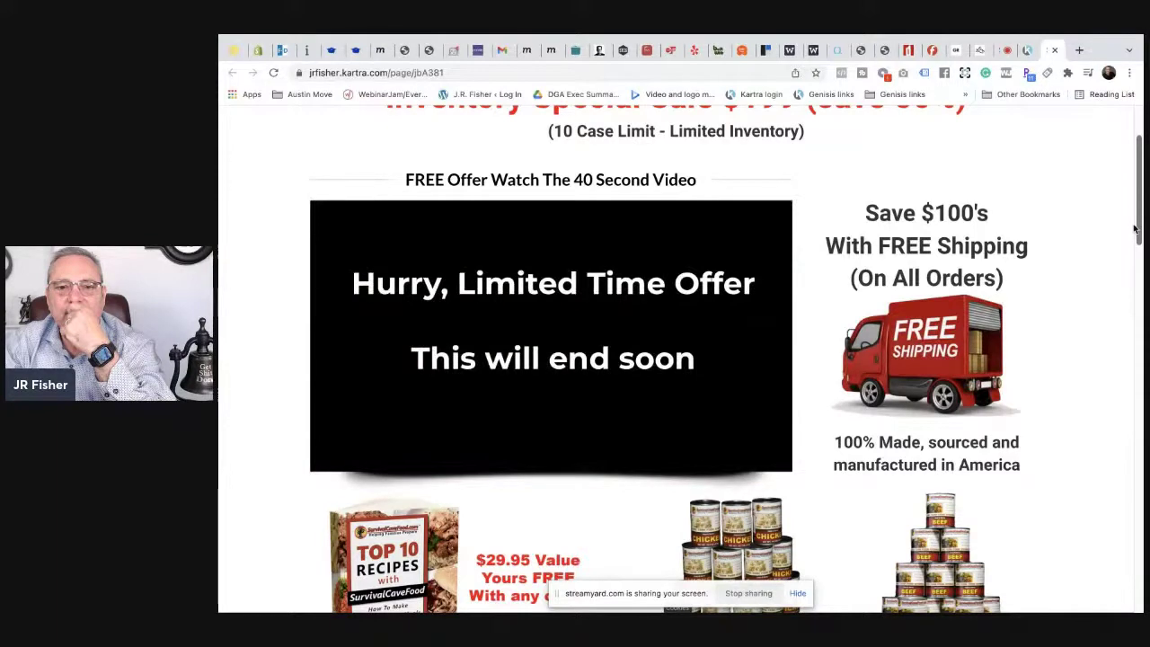
mouse_move(371, 461)
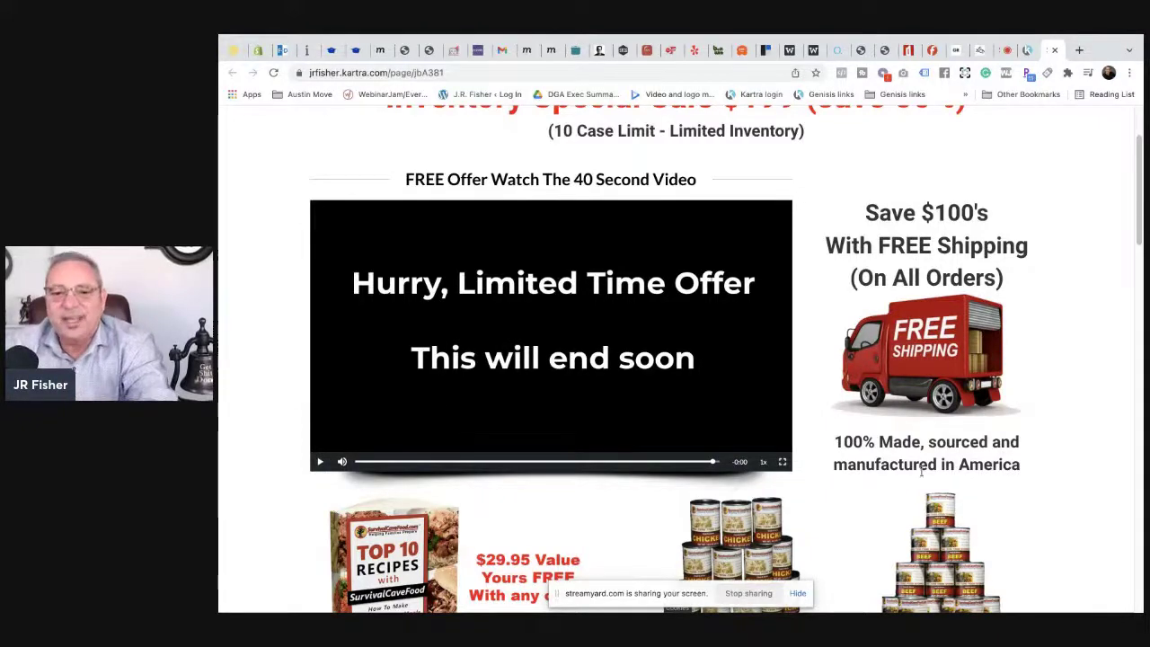
scroll(1137, 136, "up", 3)
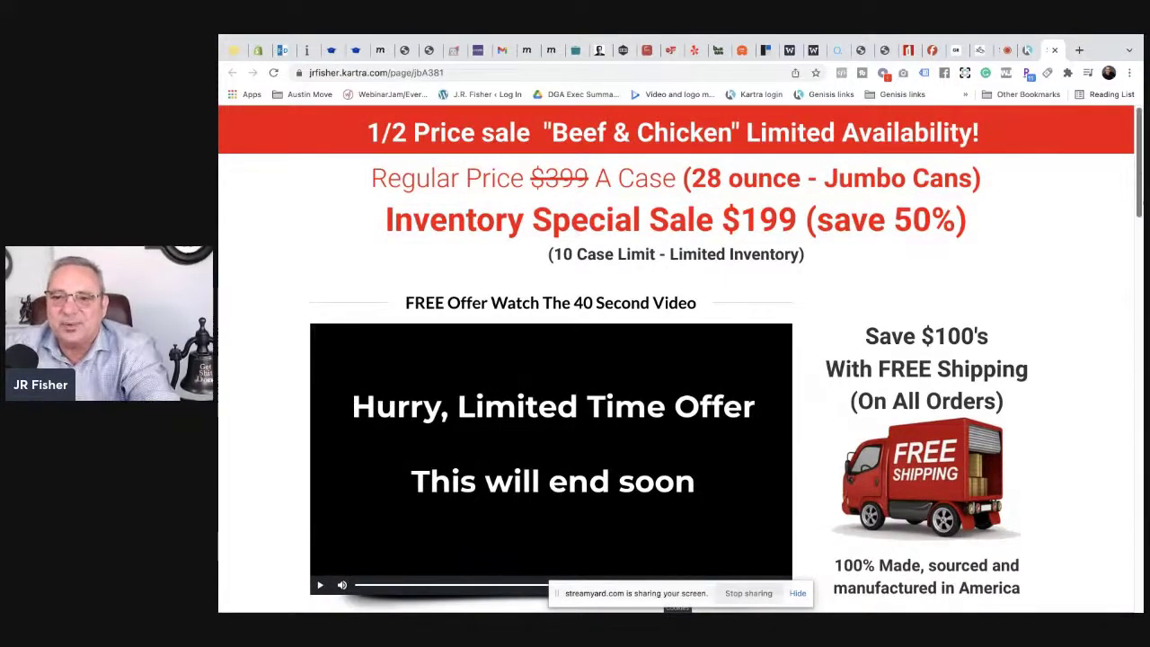
scroll(1119, 256, "down", 4)
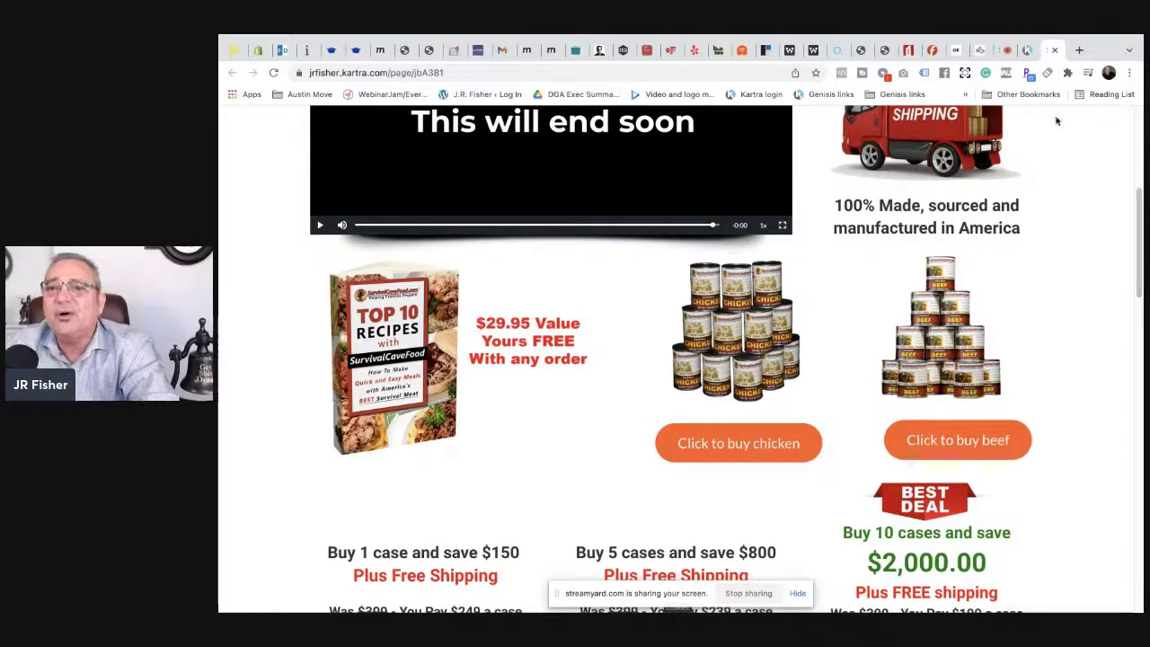
Step: Return to the sequence editor and leave the second email's content and settings without editing them
left_click(1011, 50)
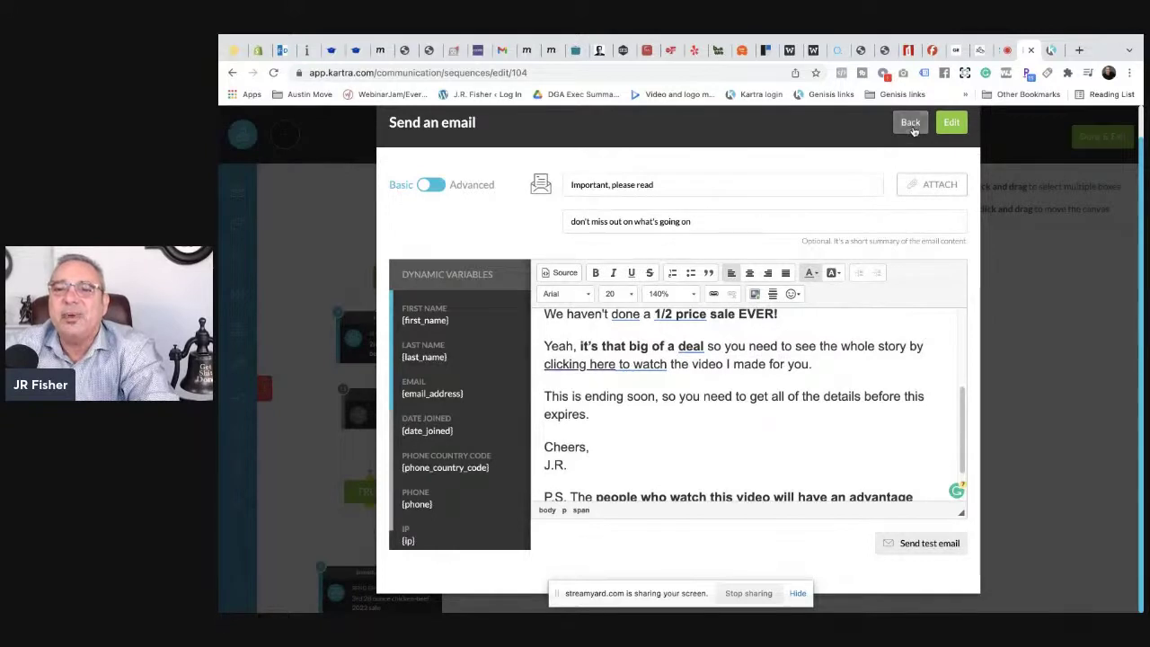
left_click(911, 123)
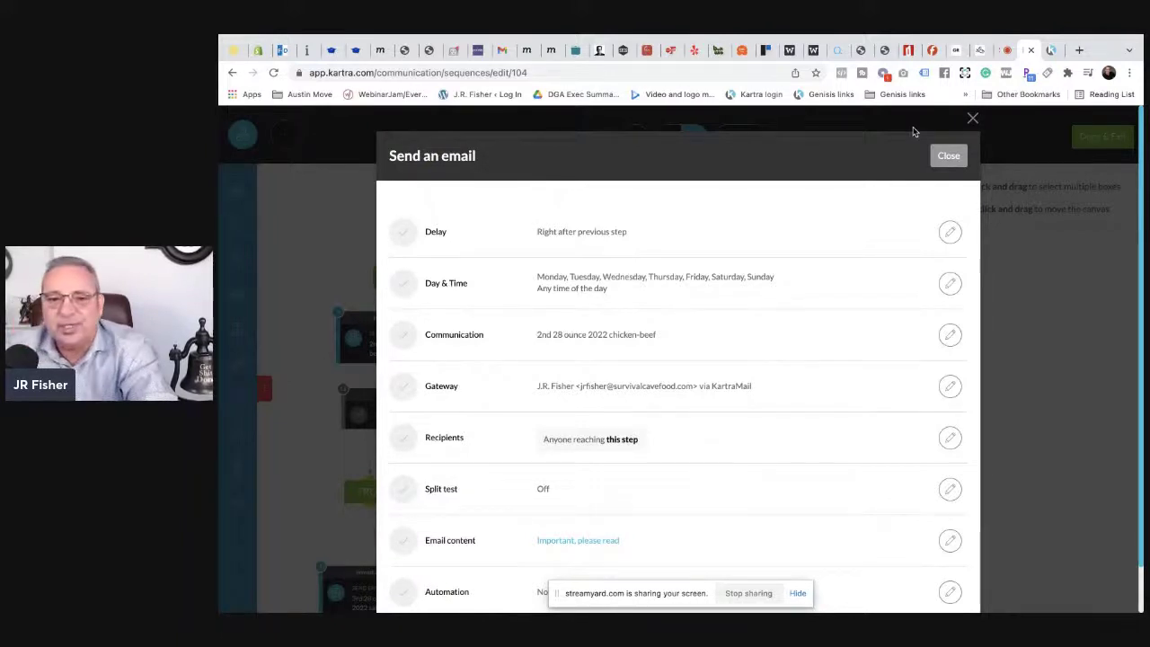
left_click(973, 120)
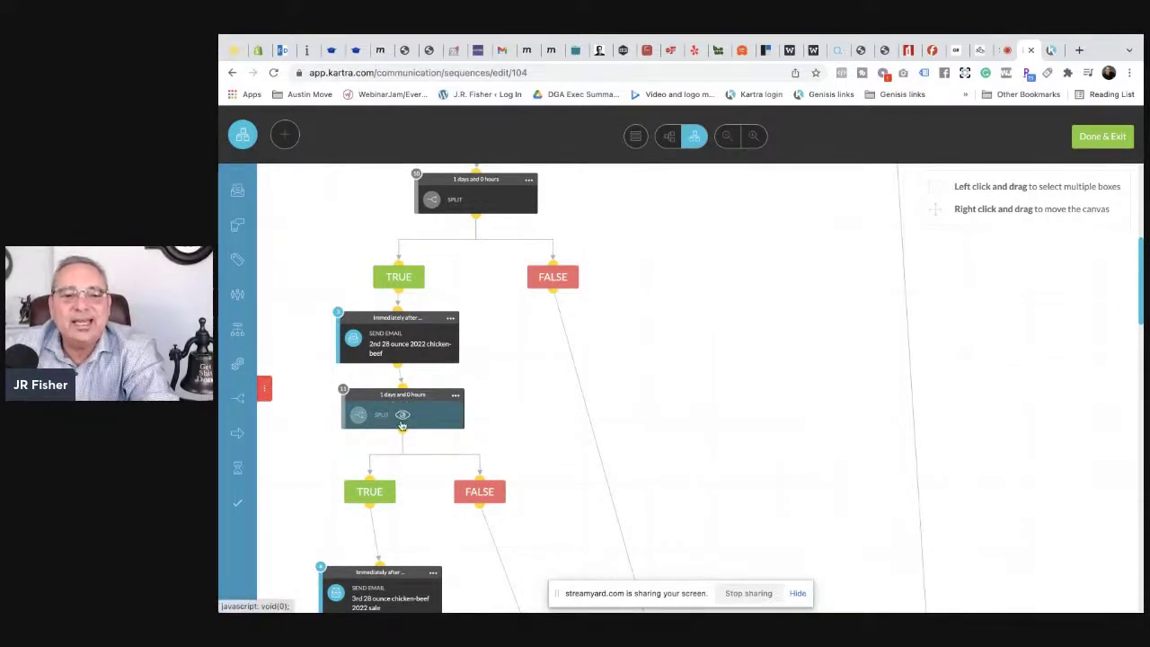
Step: Inspect the delay, allowed times and tag condition of the split following the "2nd 28 ounce 2022 chicken-beef" email, and close its settings
left_click(456, 397)
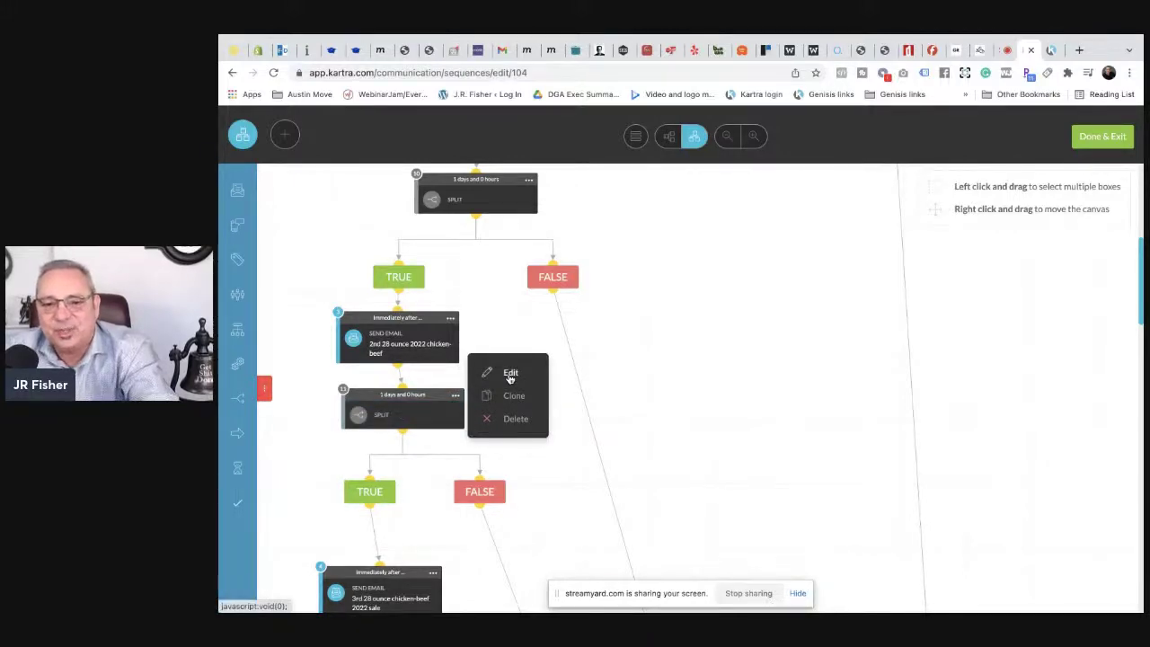
left_click(510, 374)
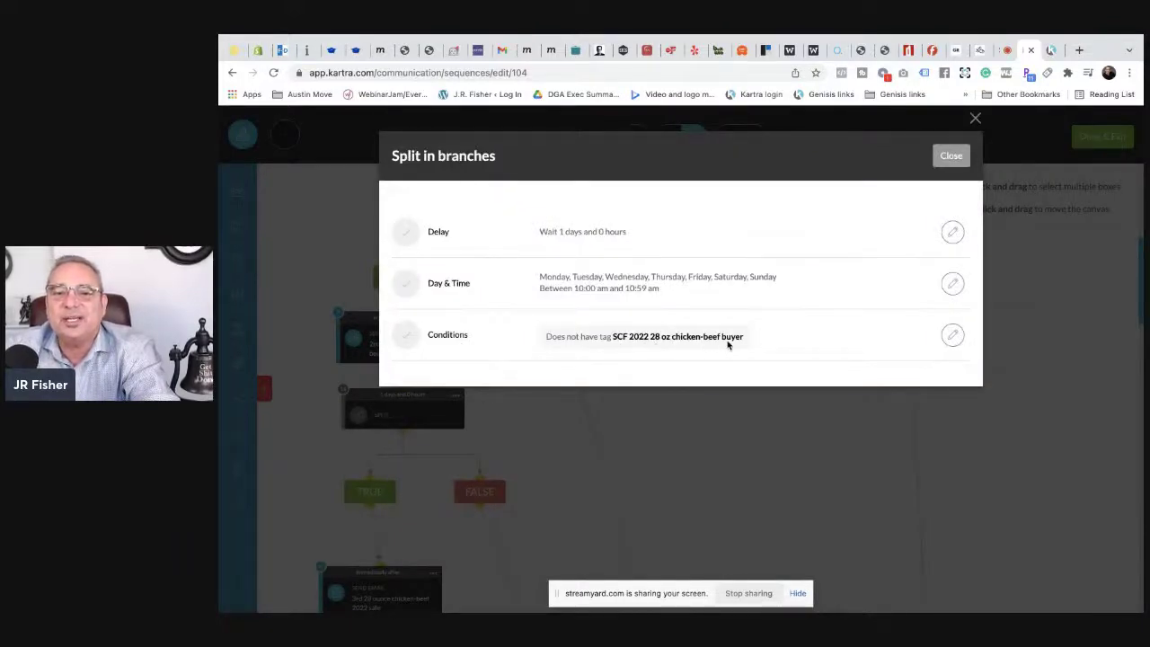
left_click(952, 156)
Step: Review the settings of the "3rd 28 ounce chicken-beef 2022 sale" email step and open its email content
left_click_drag(1142, 271, 1142, 292)
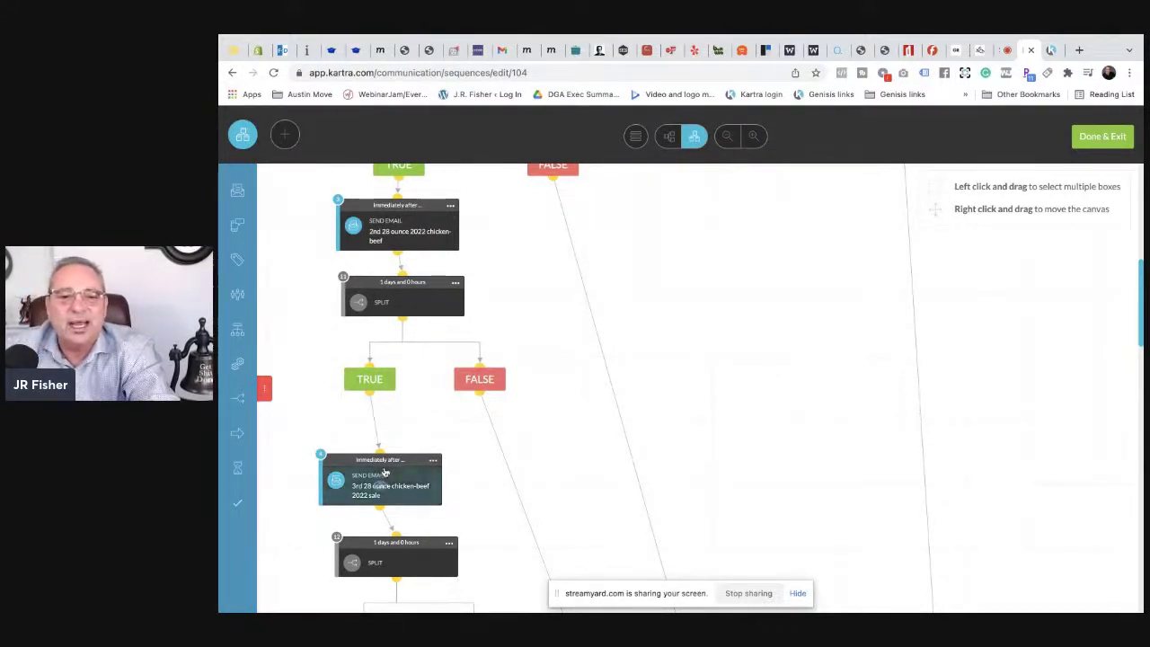
left_click(433, 460)
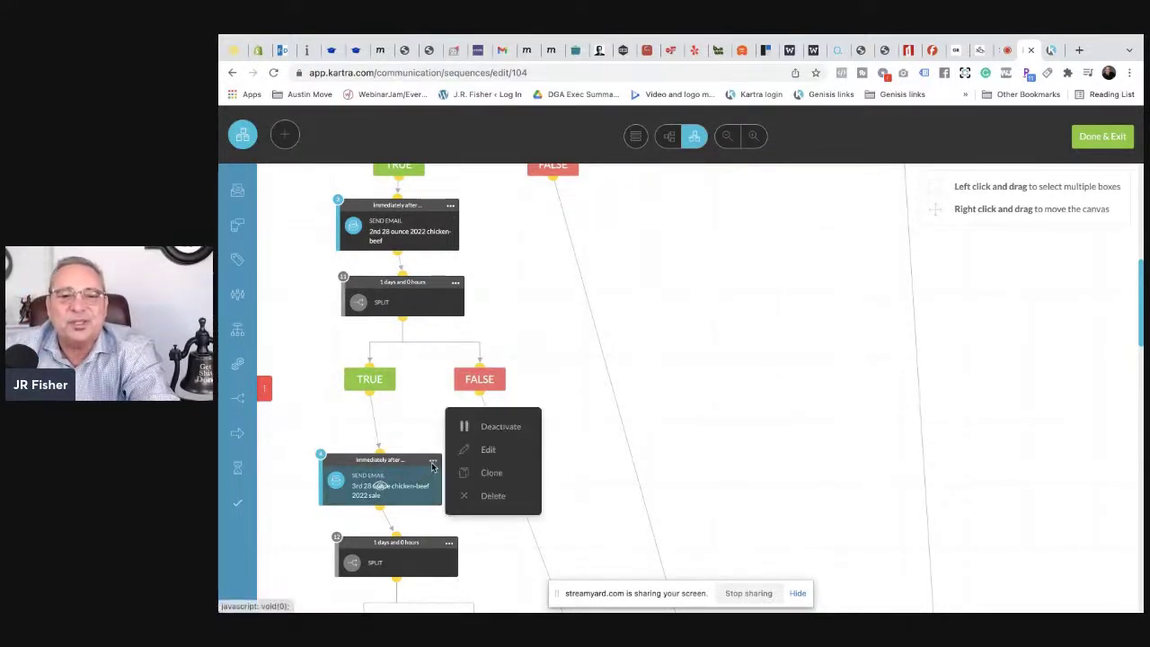
left_click(488, 453)
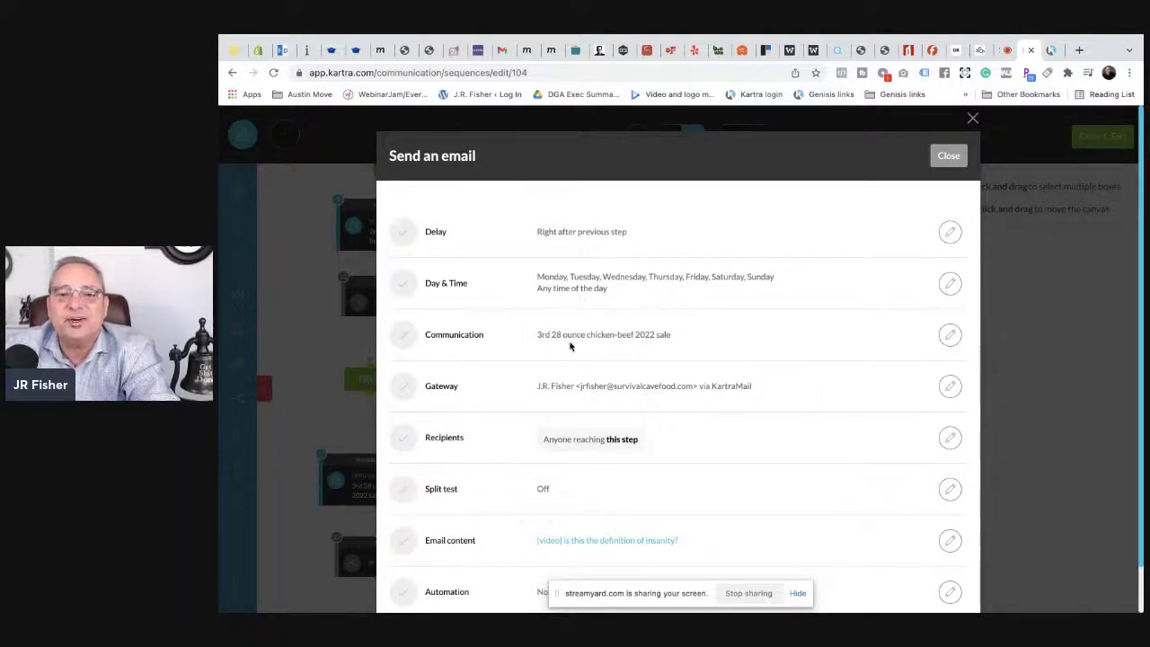
left_click(951, 541)
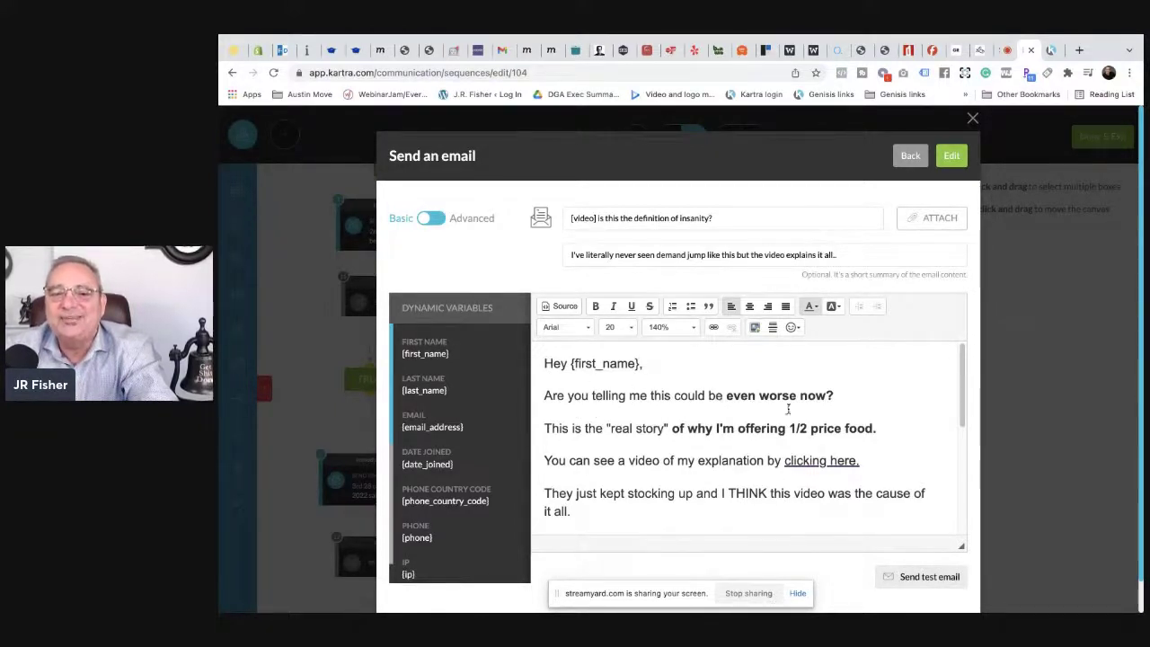
Step: Read the third email's body through to the P.S. paragraph
scroll(962, 393, "down", 2)
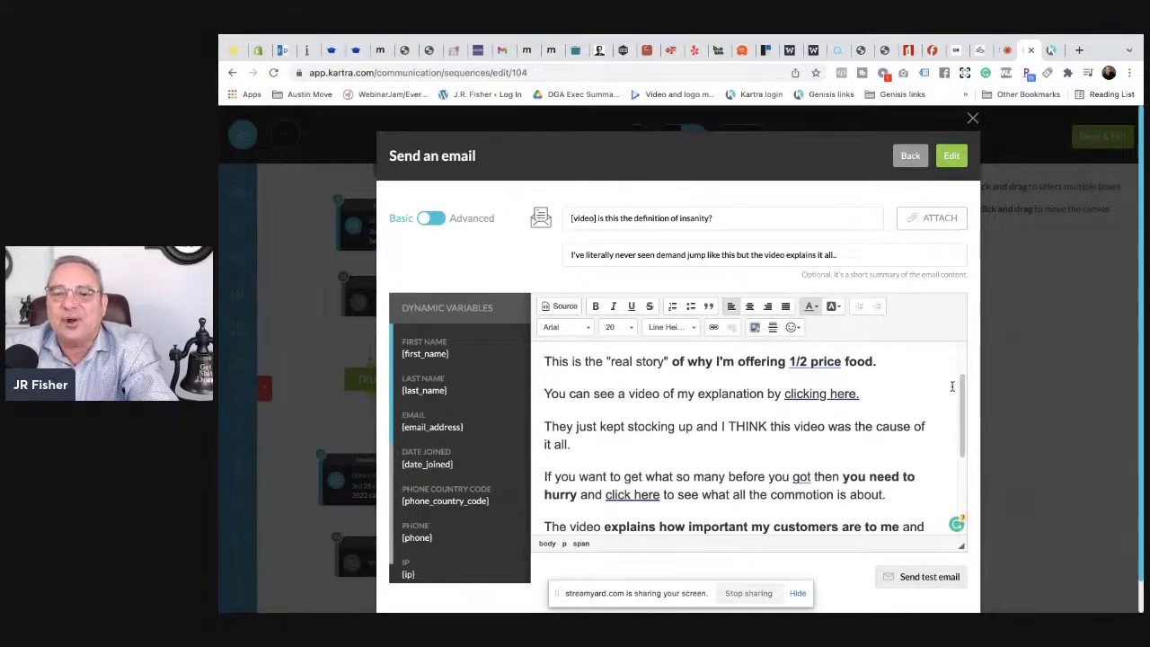
left_click_drag(961, 386, 961, 390)
scroll(961, 390, "down", 1)
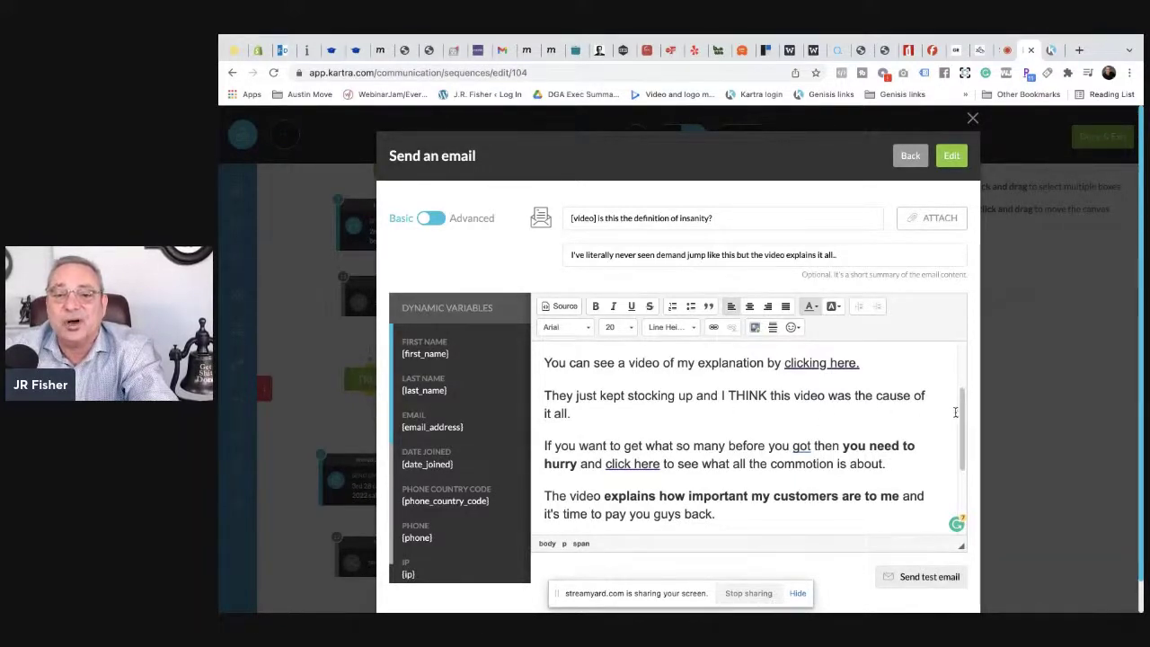
left_click_drag(957, 414, 951, 454)
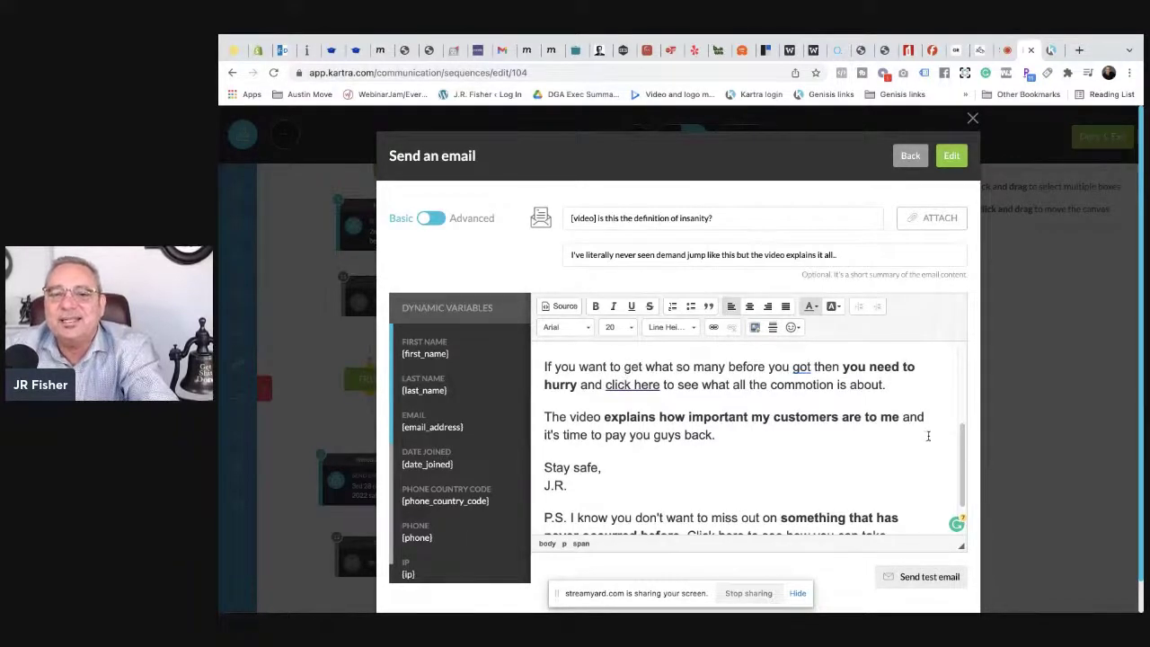
left_click_drag(961, 440, 960, 464)
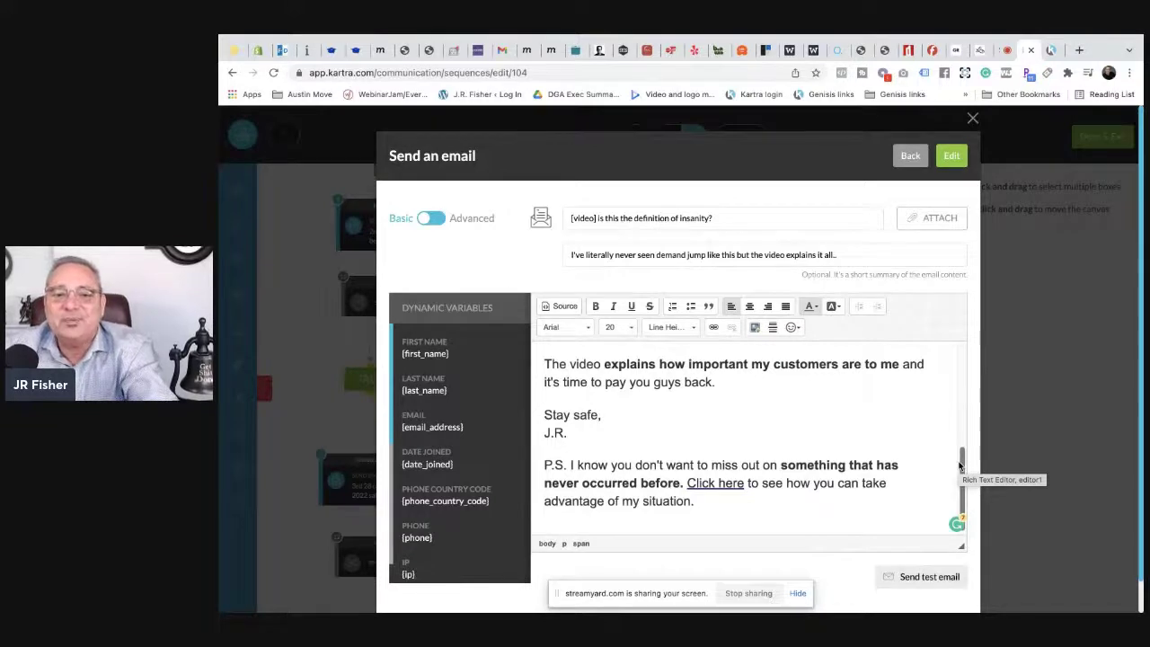
scroll(960, 466, "down", 1)
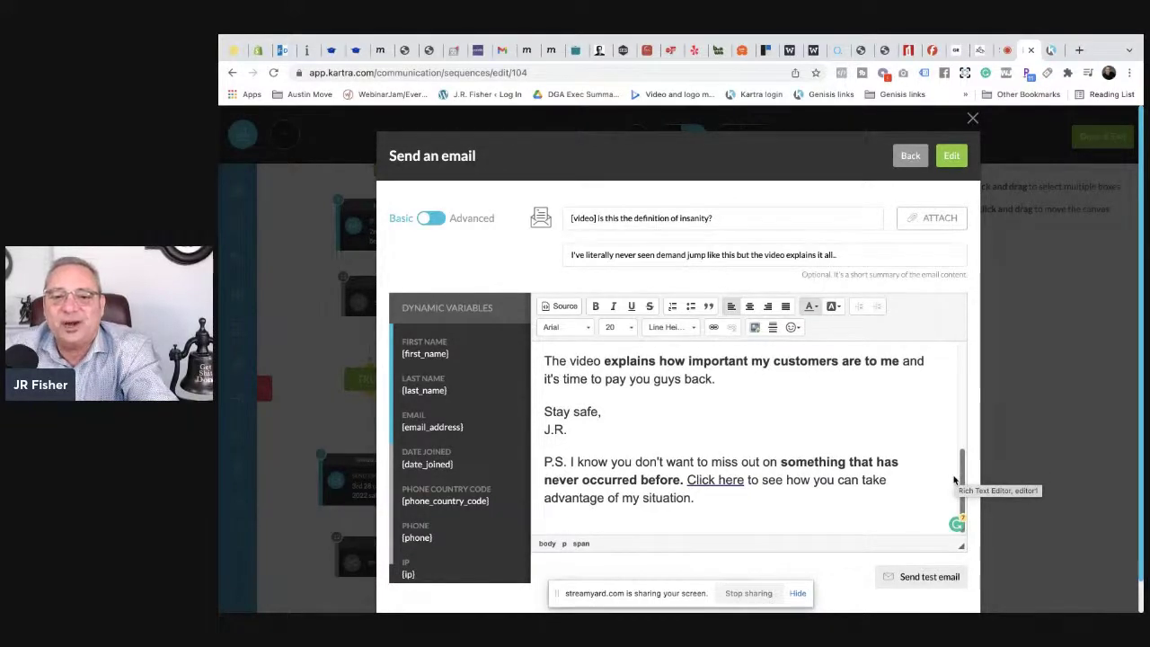
Step: Try to insert the word "you" after "don't want" in the third email's P.S. sentence and save the email content
left_click(696, 461)
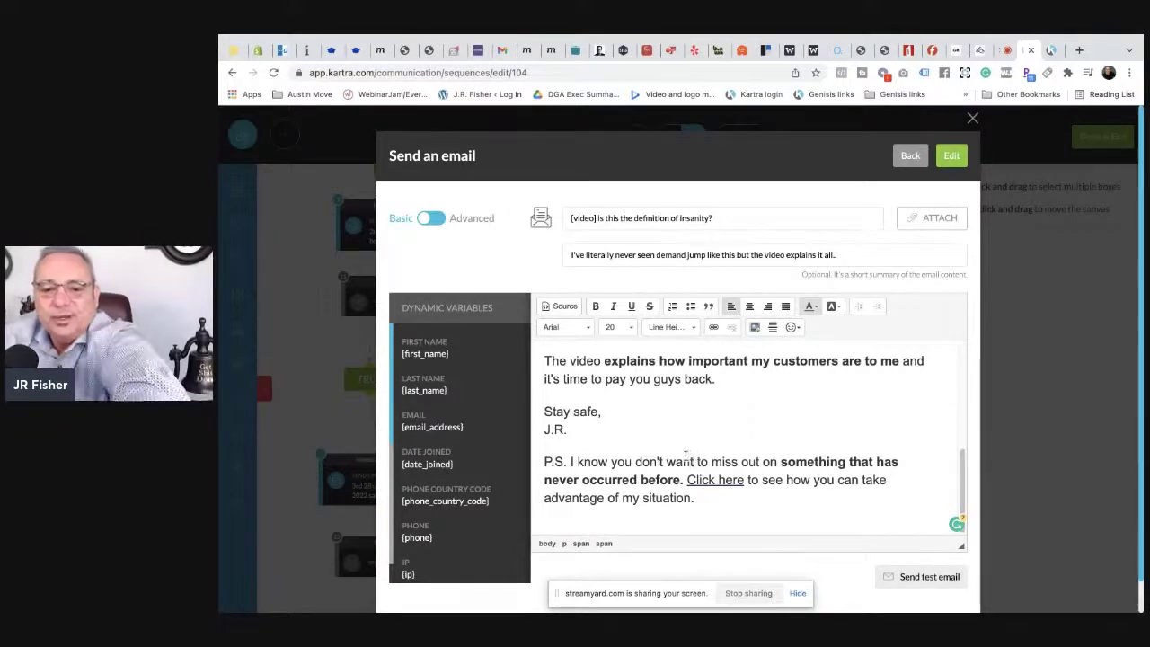
type("yo")
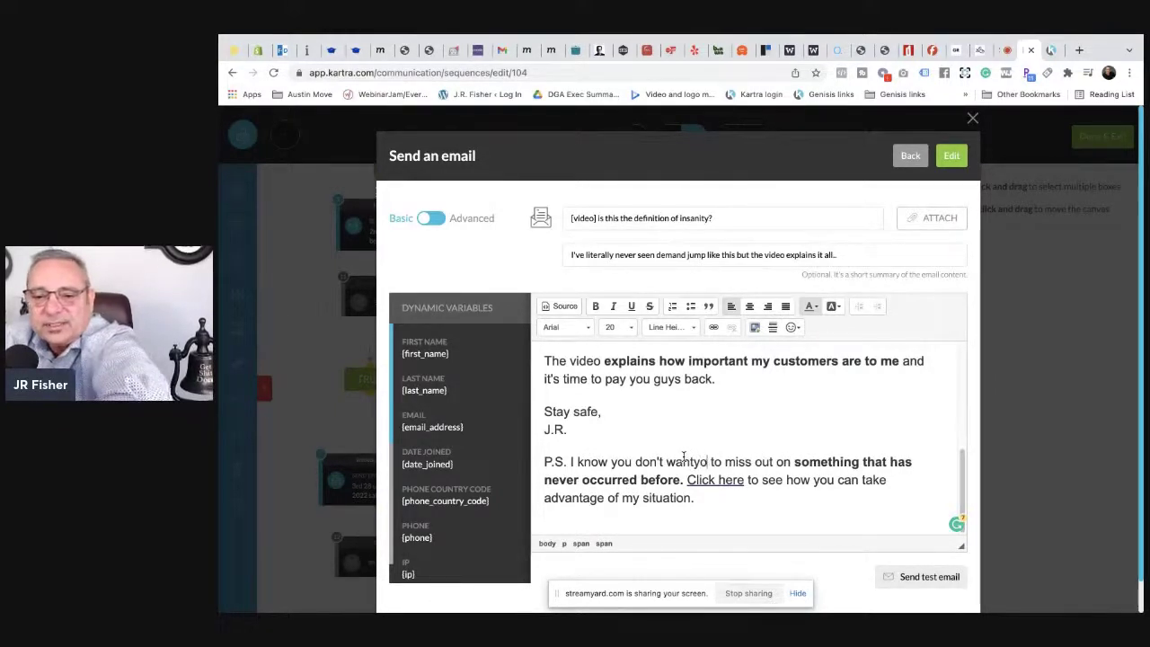
type("u")
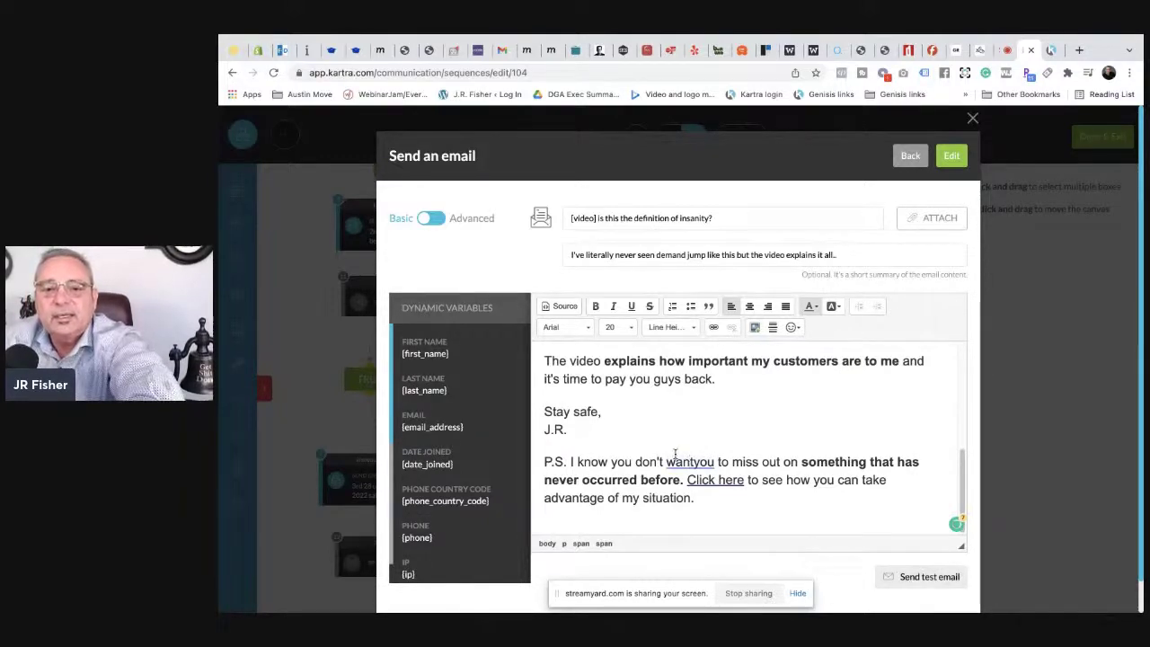
left_click(690, 462)
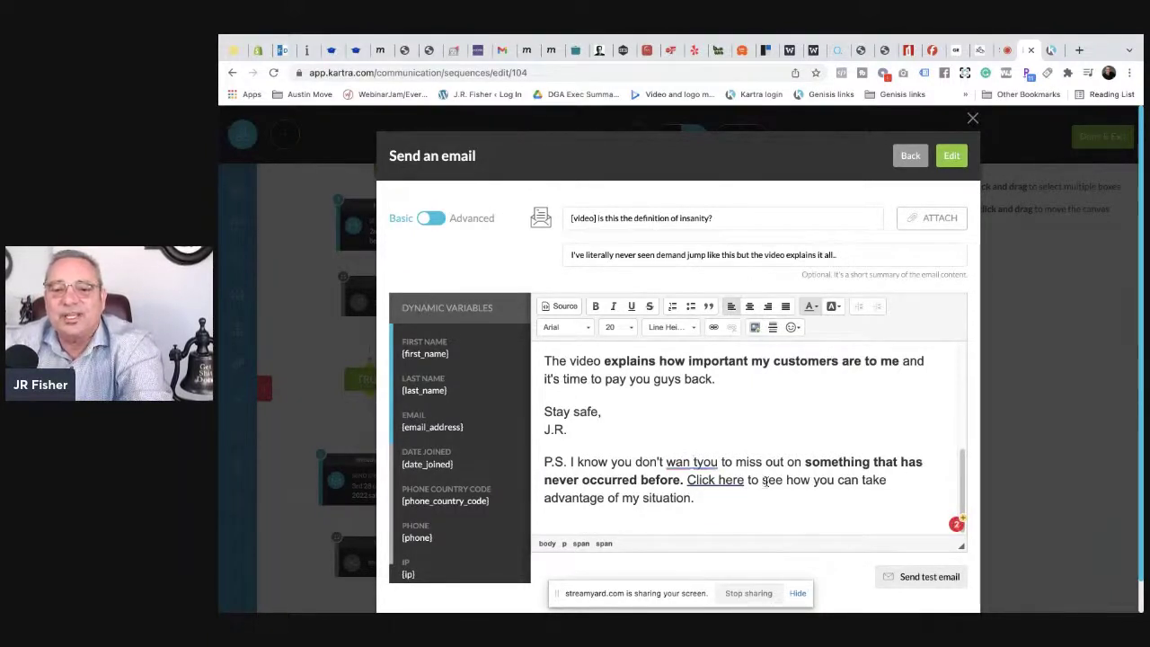
left_click(954, 157)
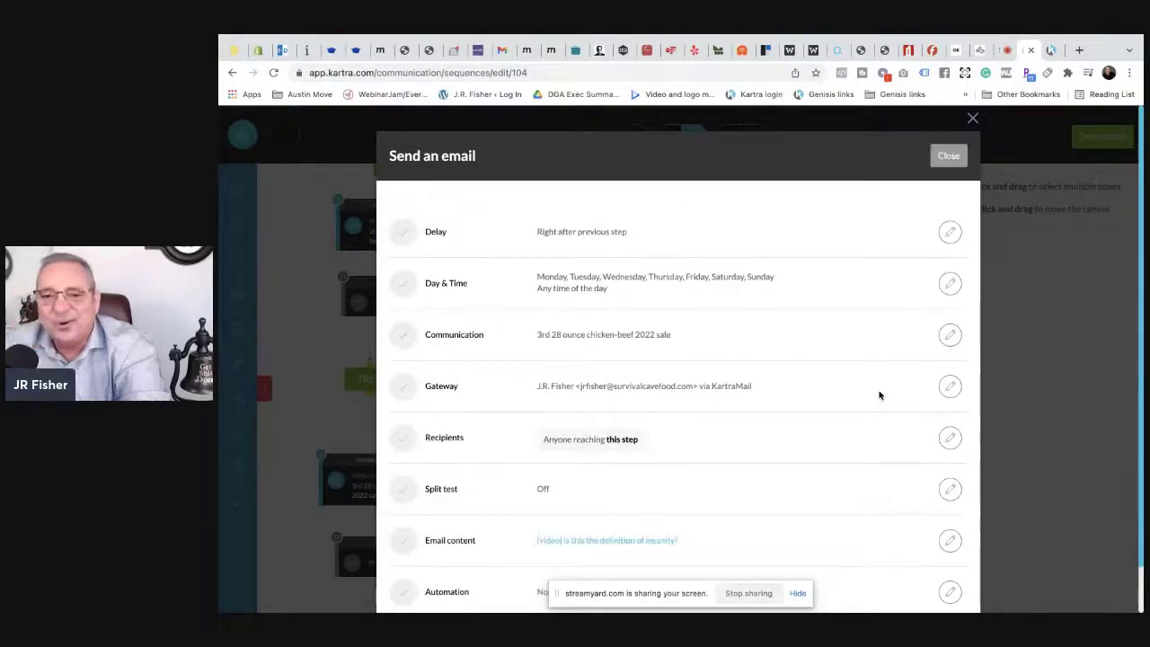
Step: Reopen the third email's content, correct "wan tyou" to "want you" in the P.S. sentence, and dismiss the pronoun suggestion
left_click(951, 542)
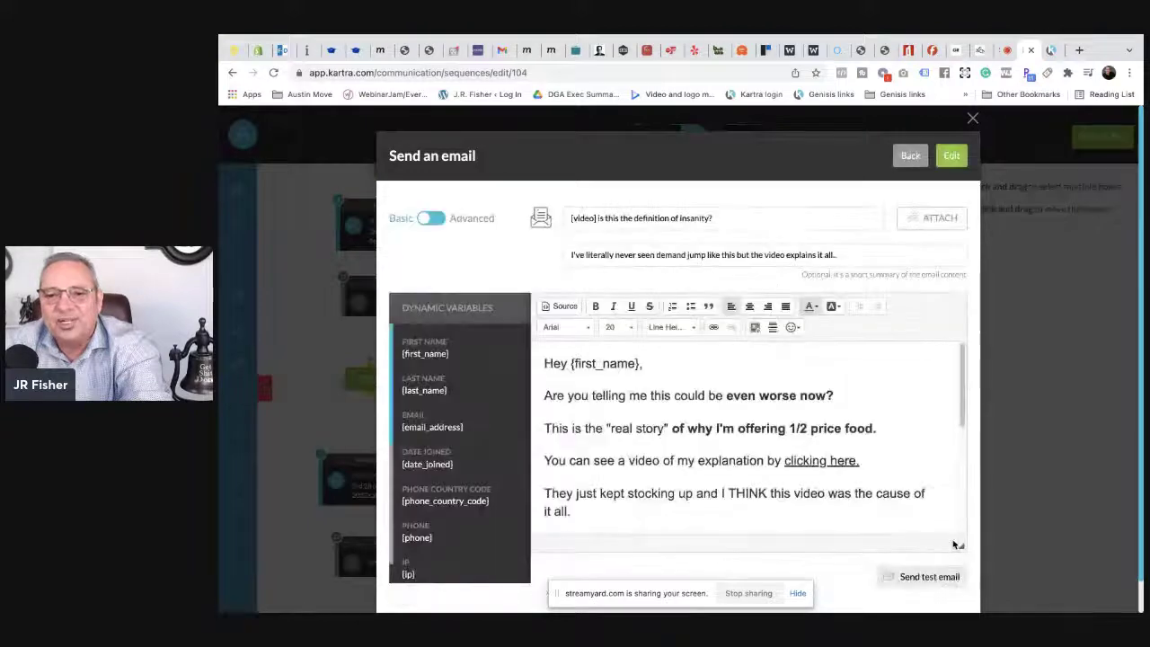
scroll(739, 467, "down", 5)
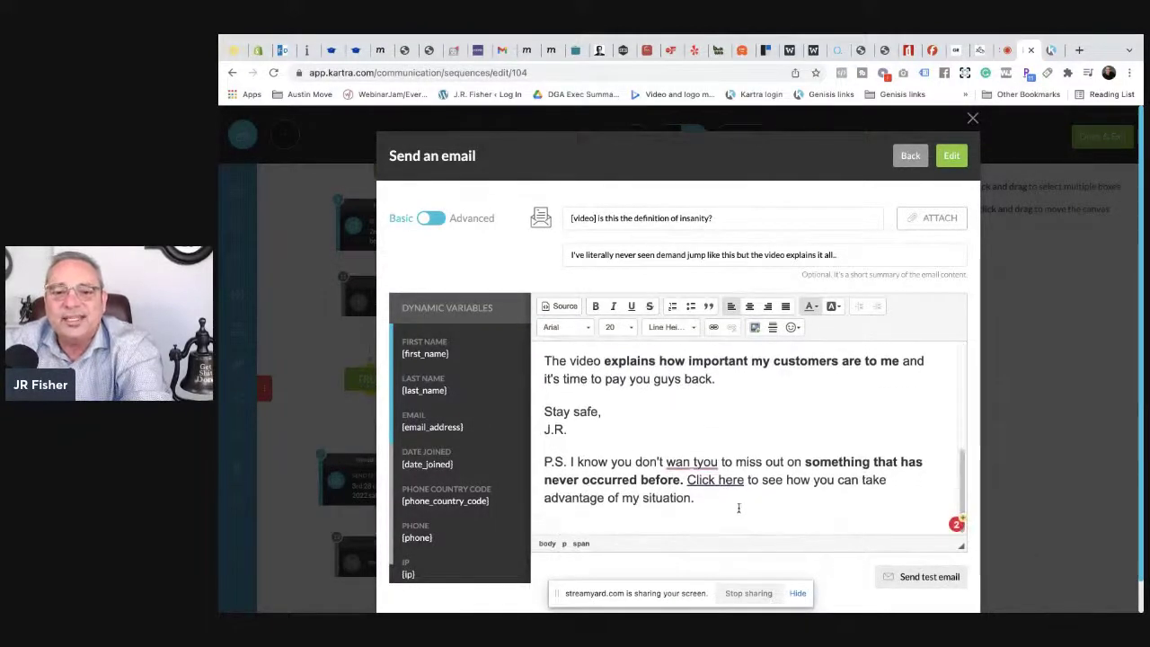
left_click(695, 462)
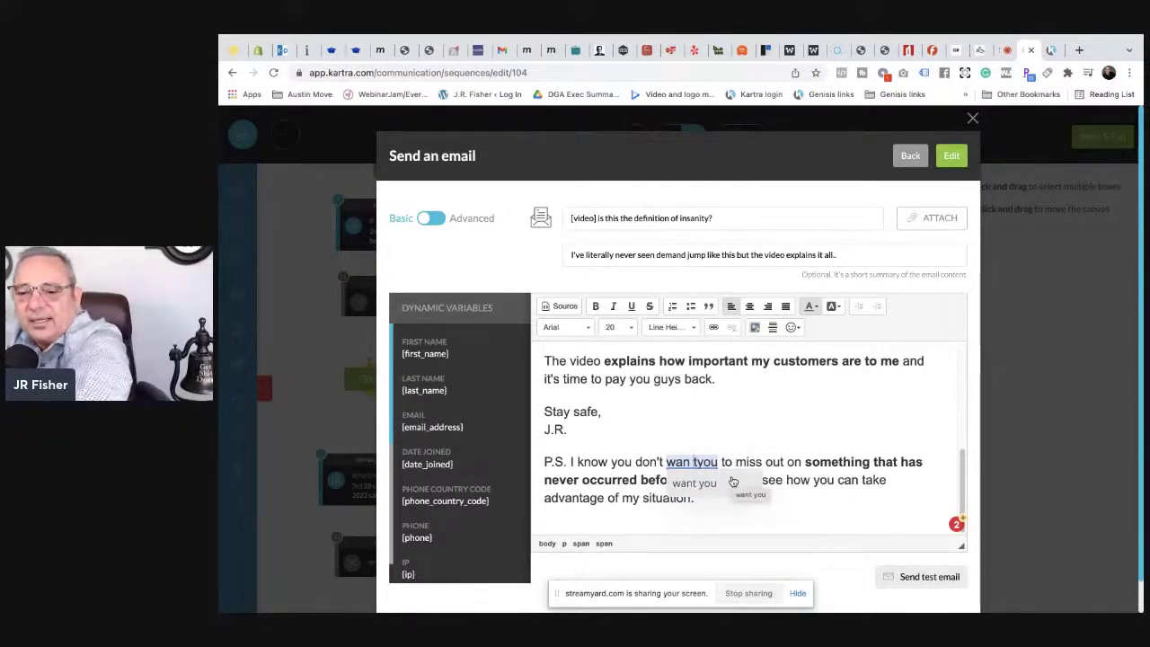
left_click(733, 483)
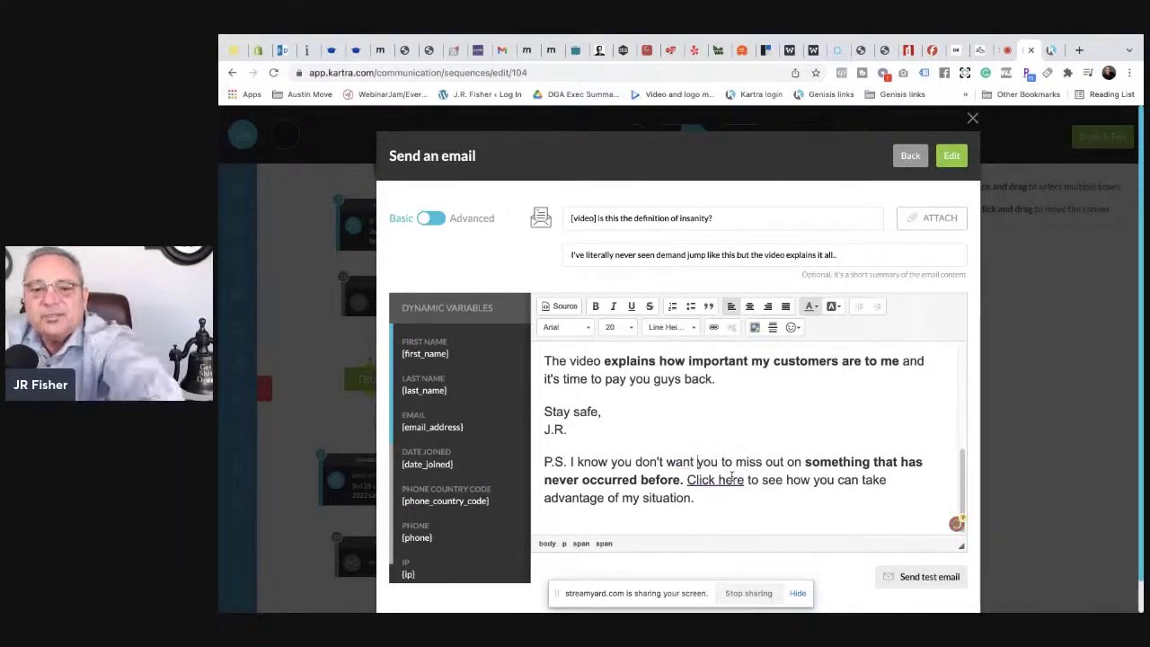
mouse_move(707, 466)
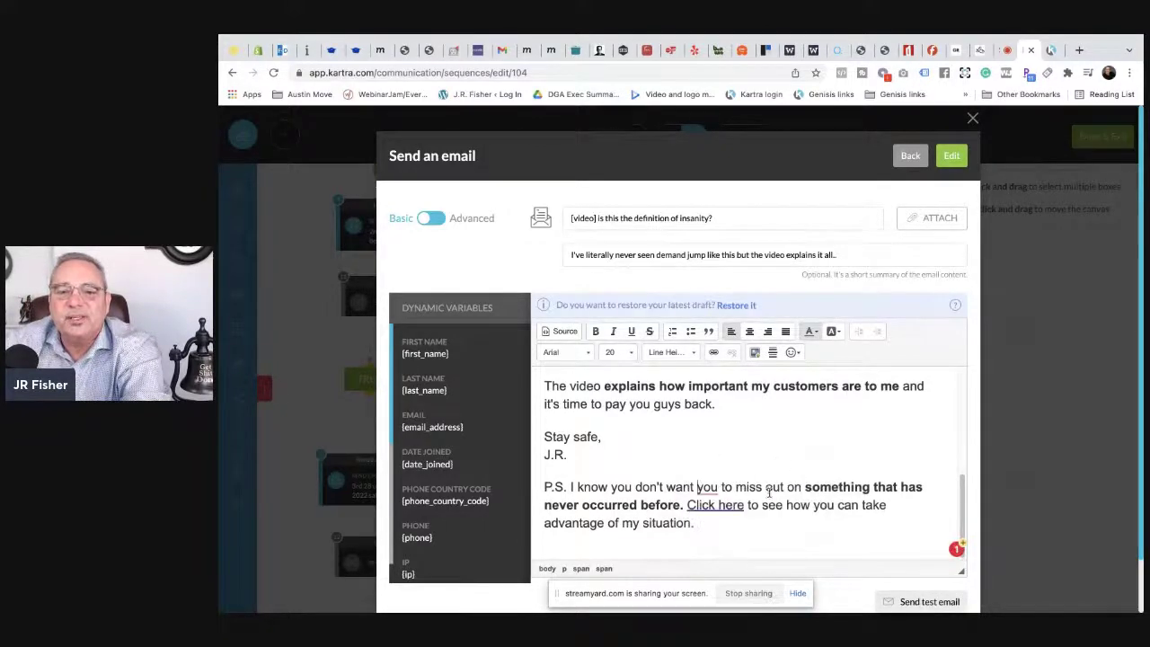
mouse_move(698, 487)
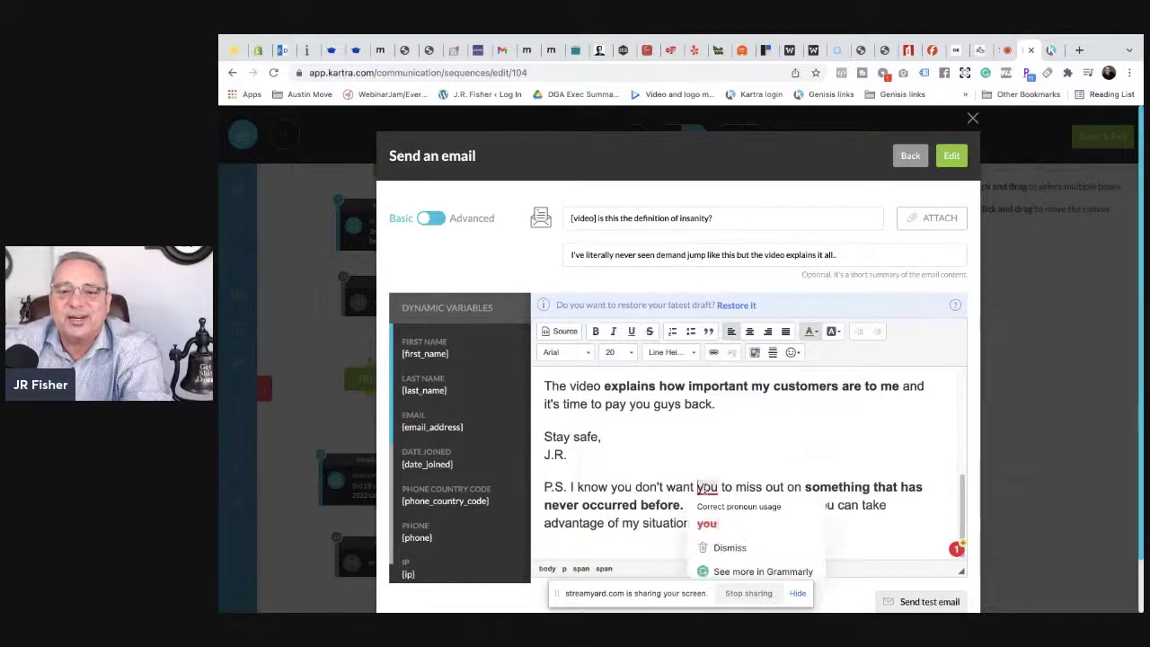
left_click(715, 548)
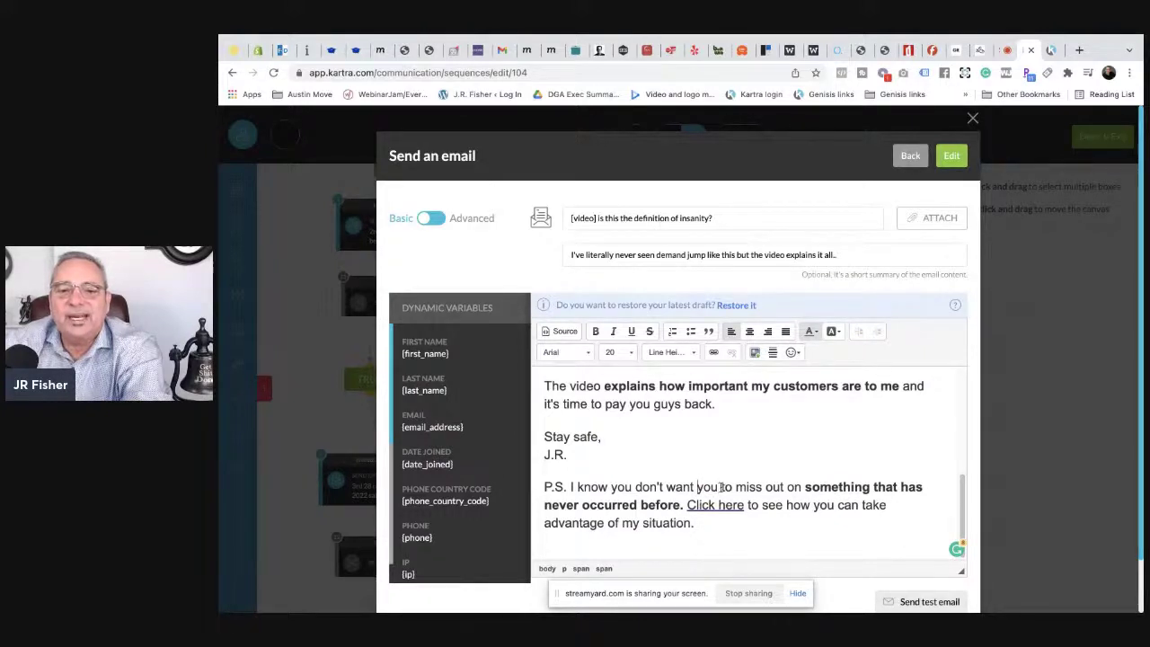
Step: Delete the word "you" after "don't want" in the P.S. sentence and save the email content
key("BackSpace")
key("BackSpace")
key("BackSpace")
key("BackSpace")
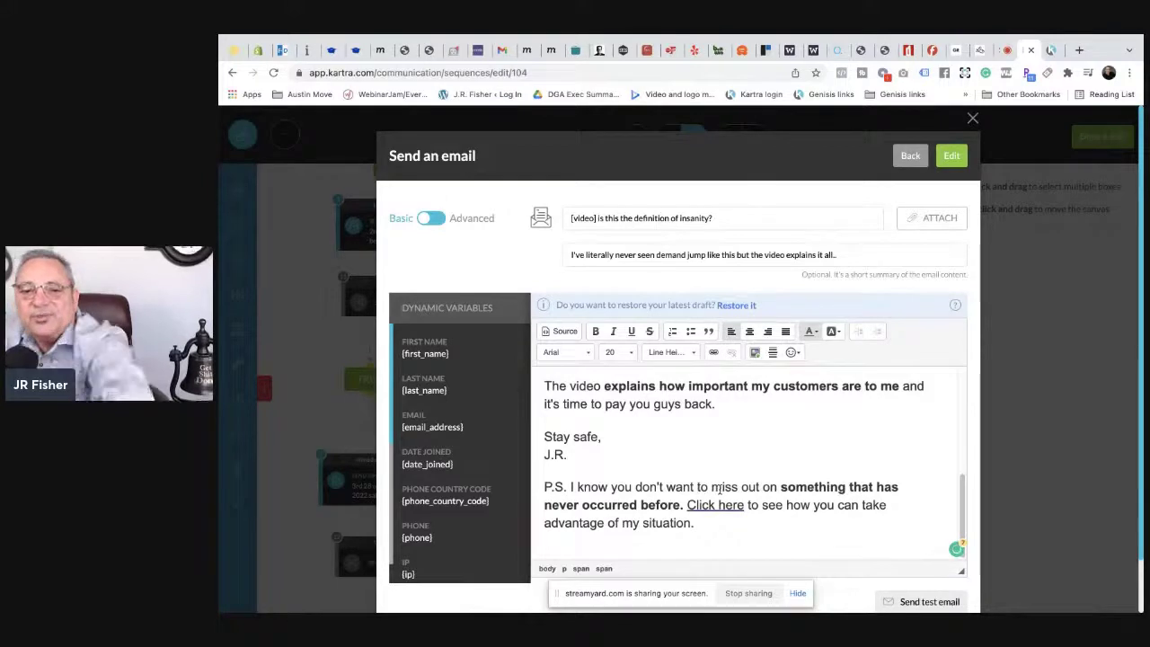
left_click(950, 158)
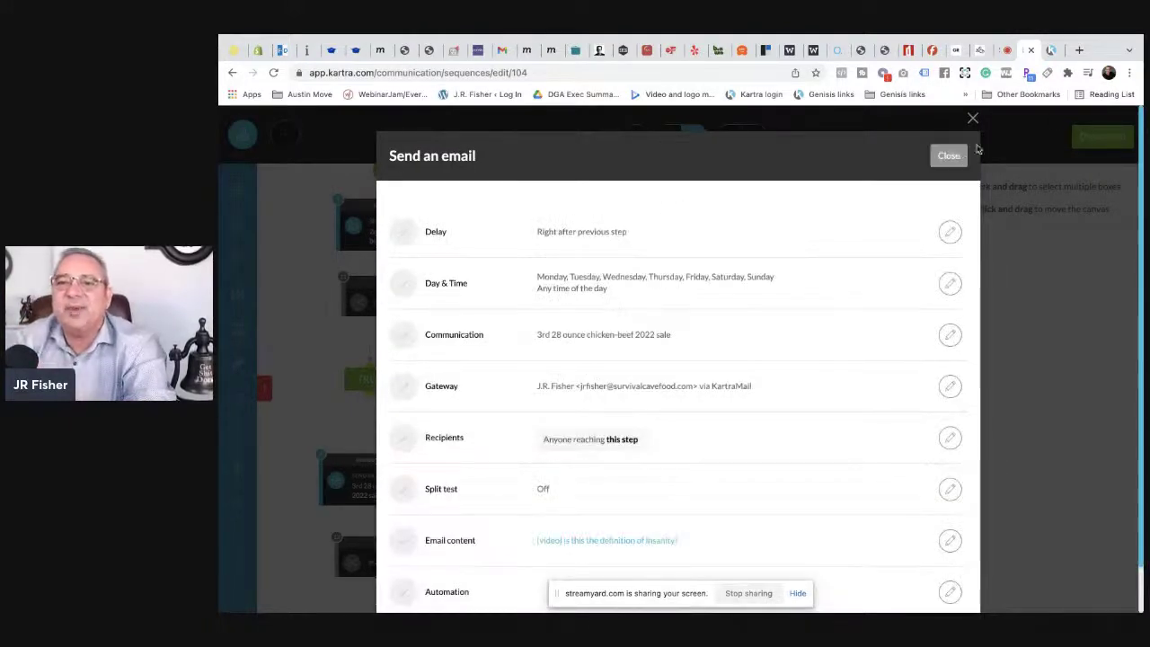
Step: Switch to the StreamYard broadcast and check the viewers' comments
left_click(1006, 52)
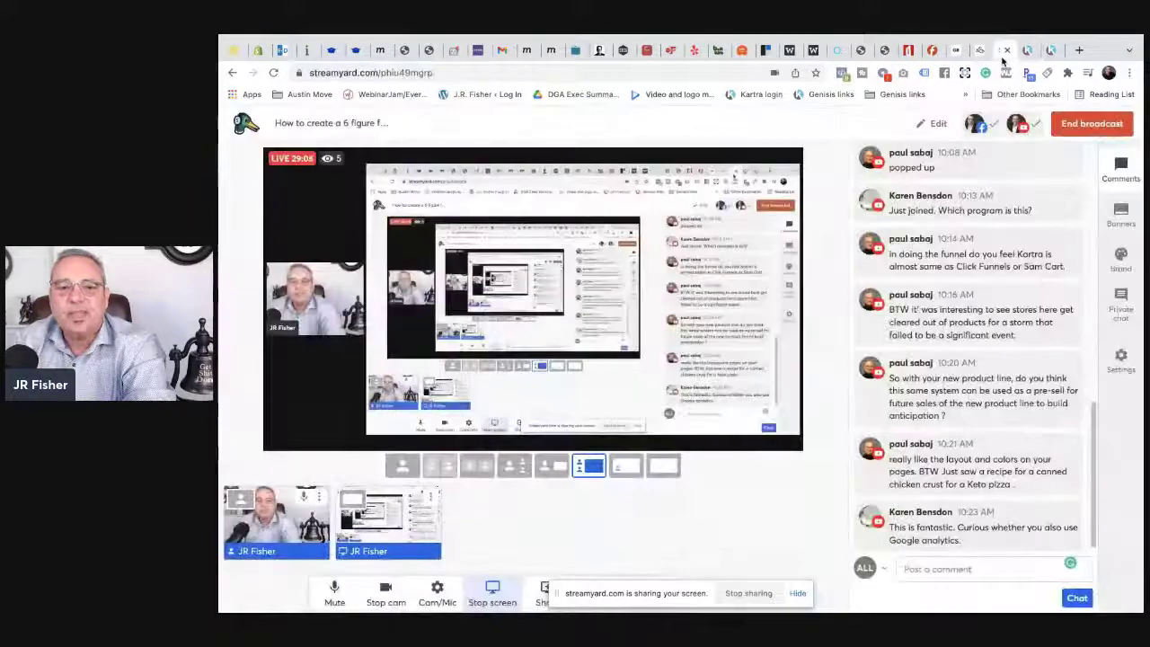